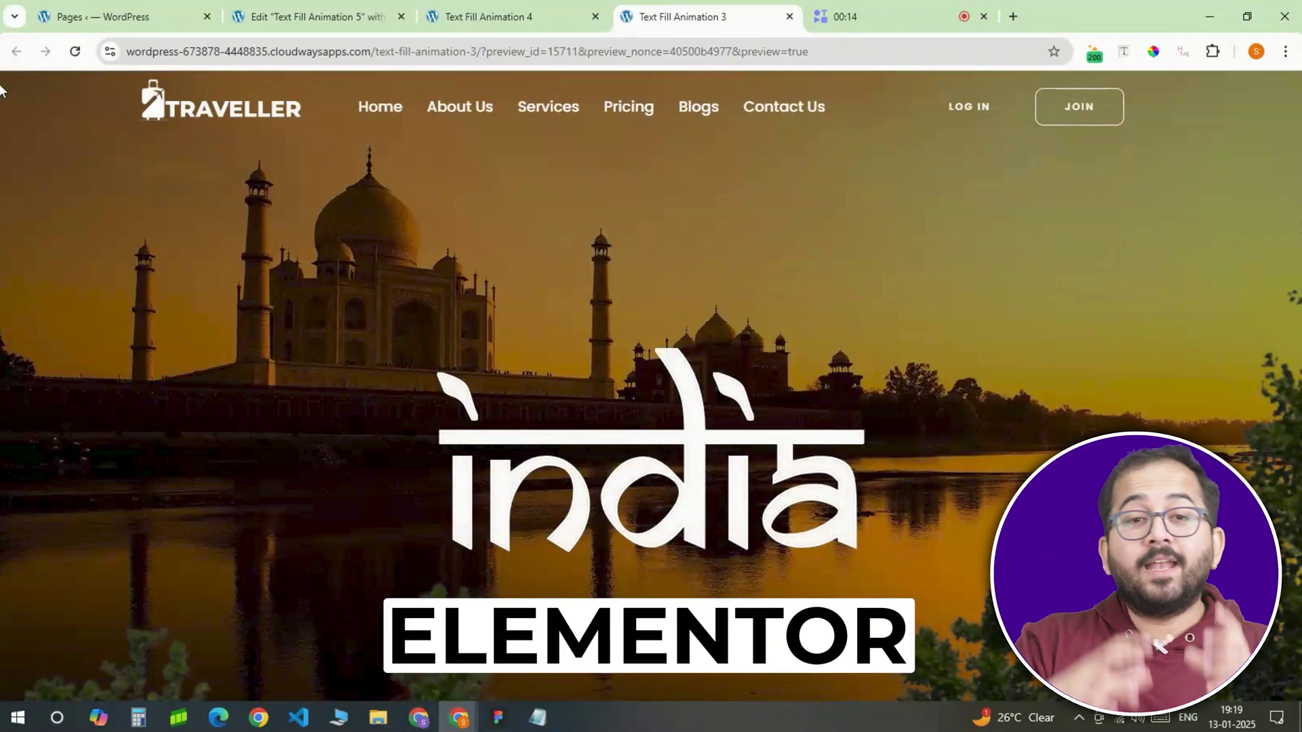
# Step: Switch to the Text Fill Animation 4 preview tab and reload the JAPAN hero page
pyautogui.click(508, 23)
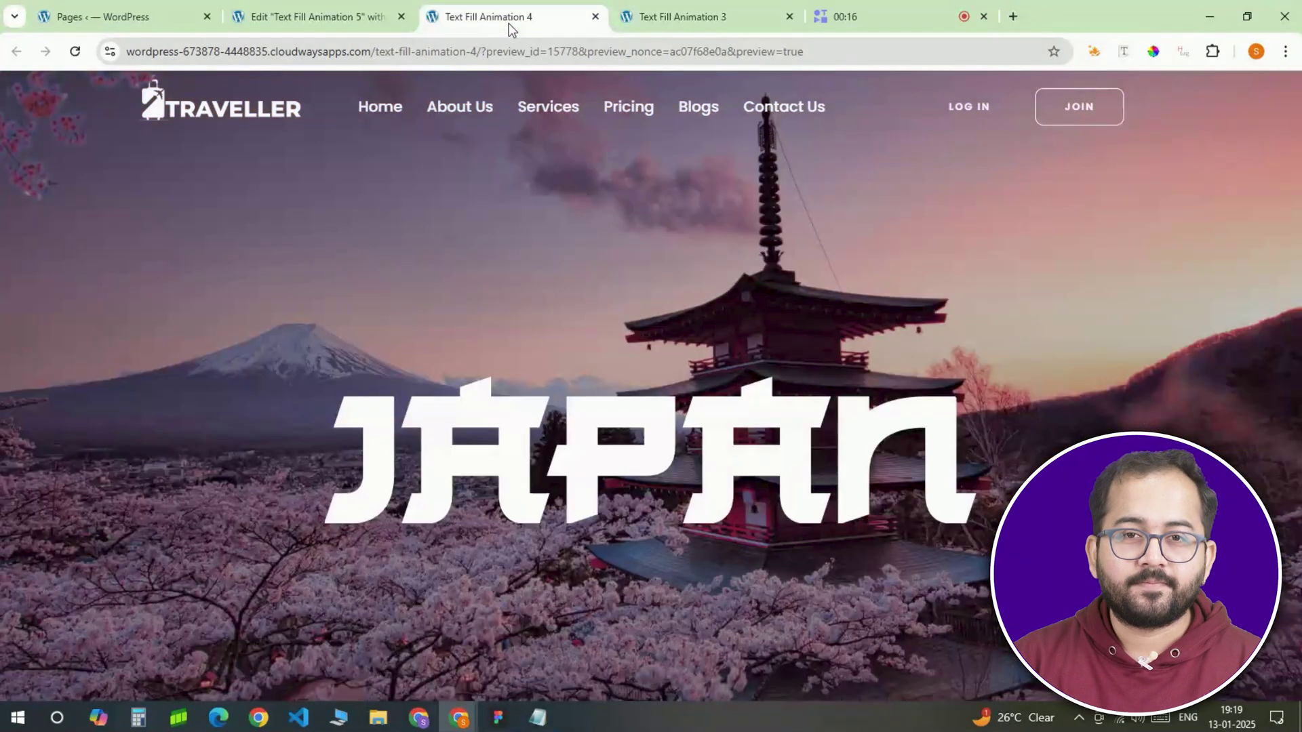
pyautogui.click(75, 54)
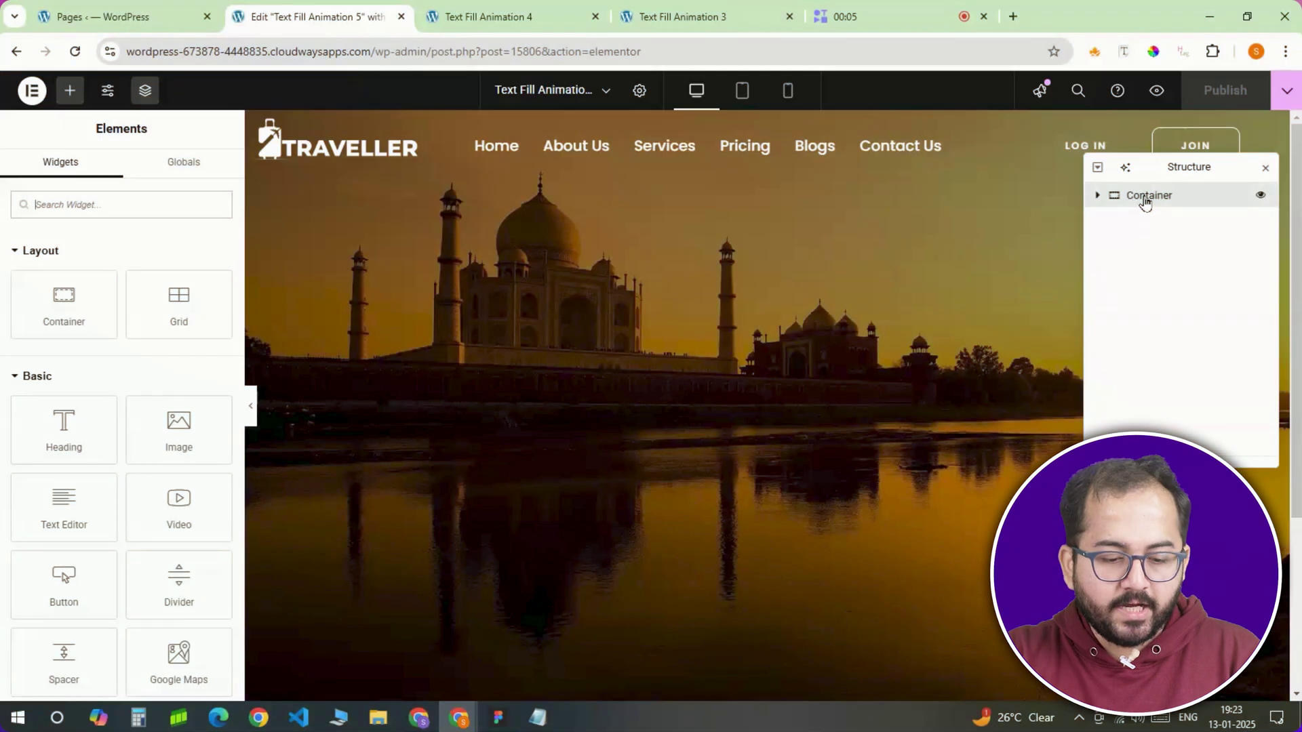
# Step: Give the outer Taj Mahal hero container the CSS class banner2
pyautogui.click(1149, 198)
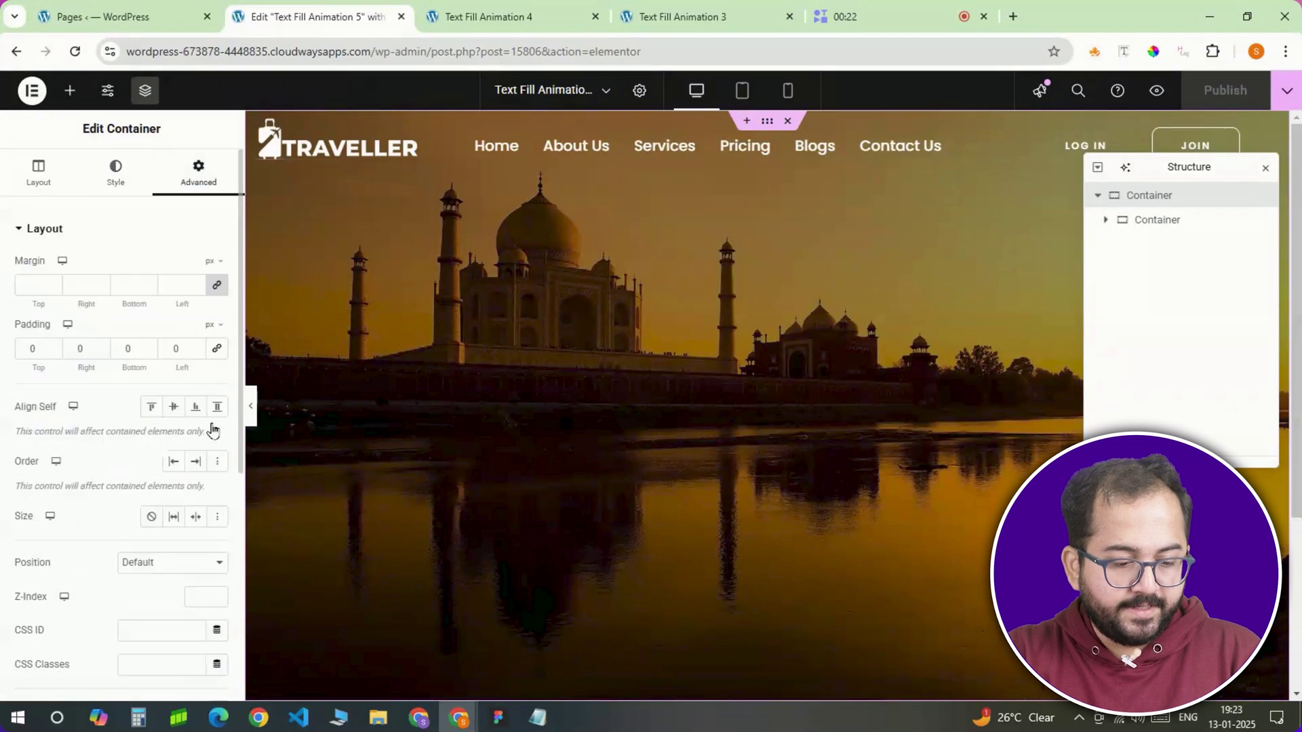
pyautogui.scroll(-4, 212, 453)
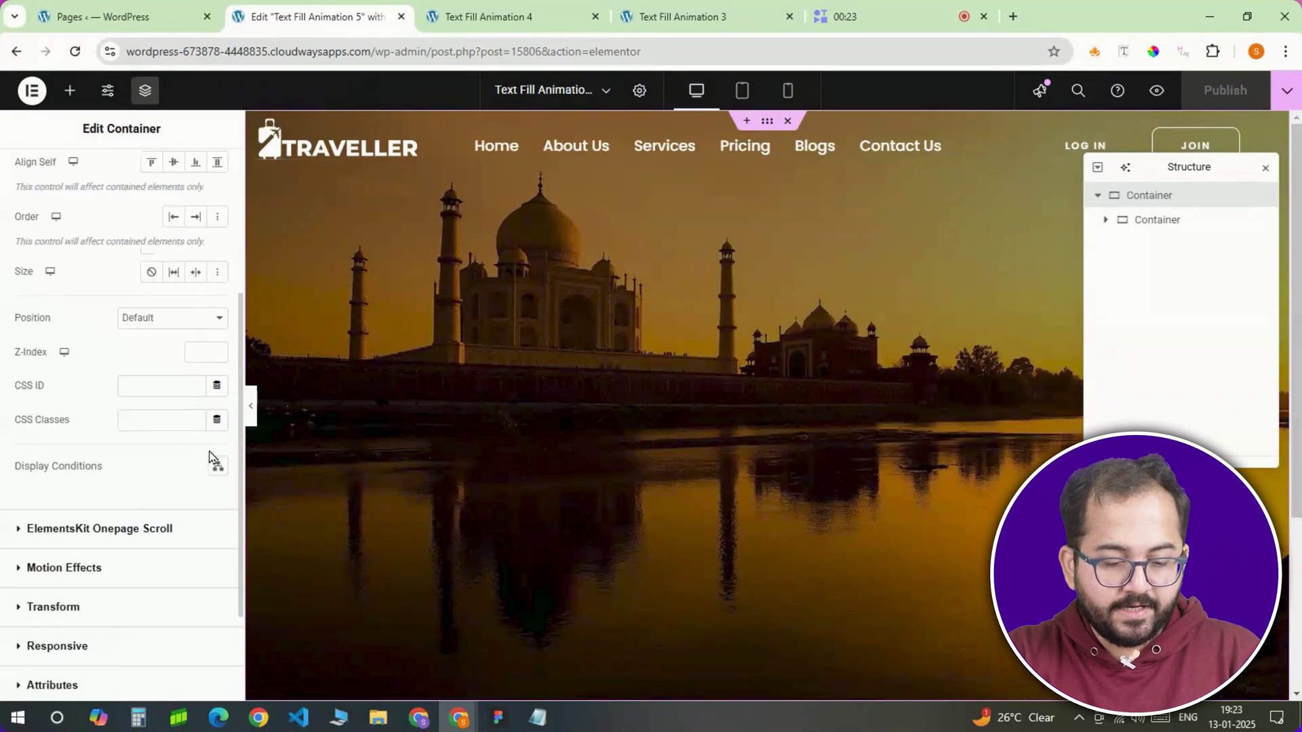
pyautogui.click(124, 419)
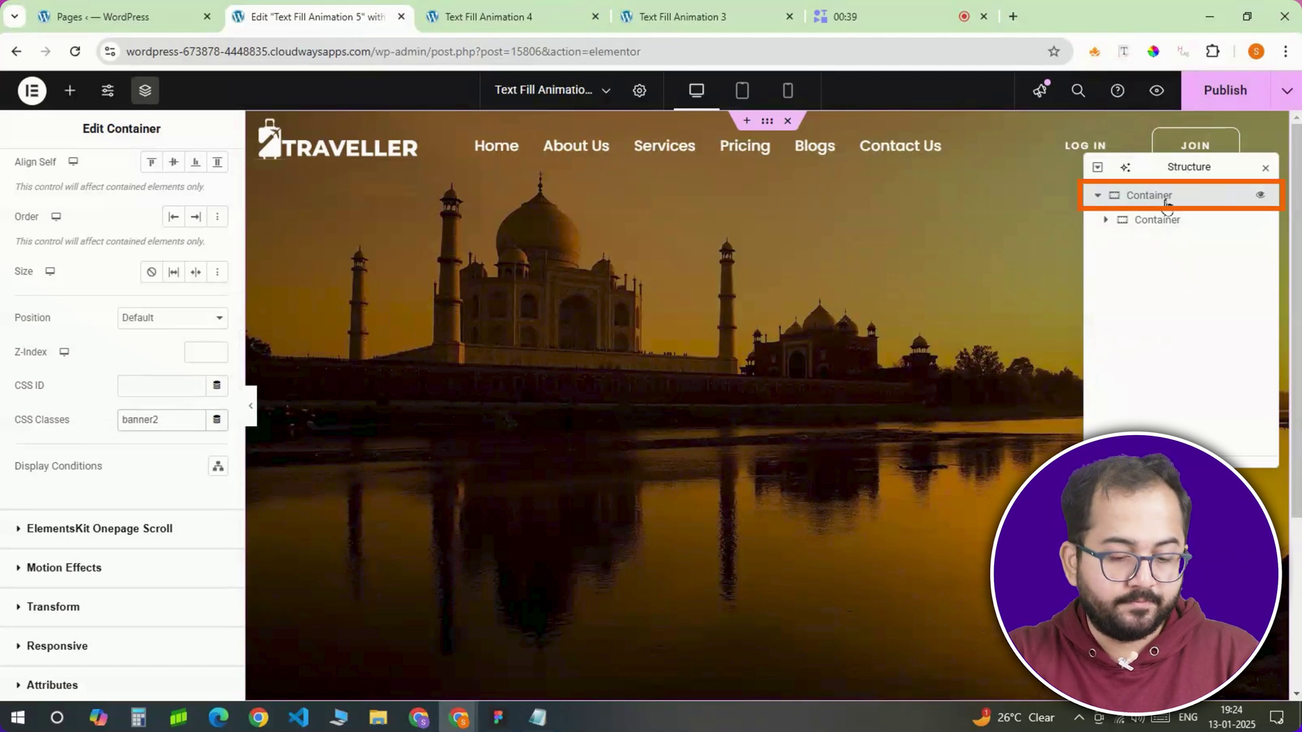
# Step: Add a new container inside the hero with a 100vh minimum height
pyautogui.click(75, 99)
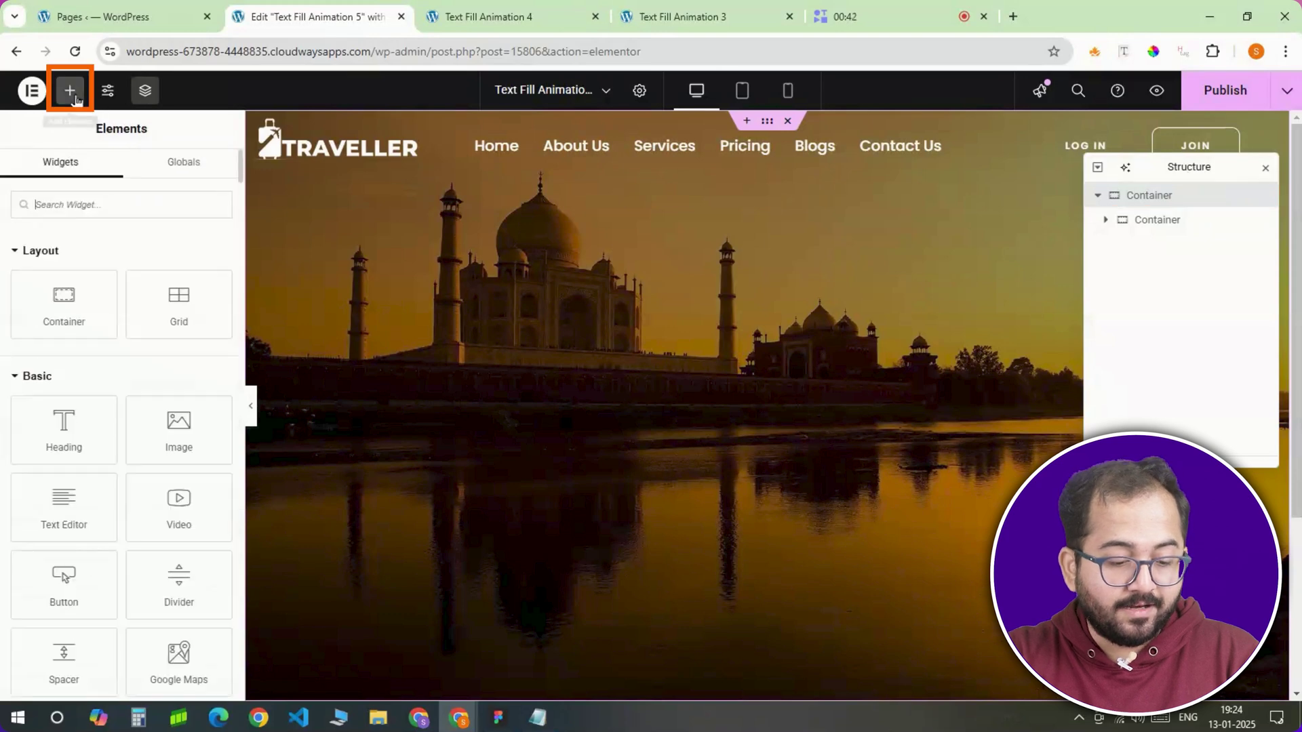
pyautogui.click(73, 311)
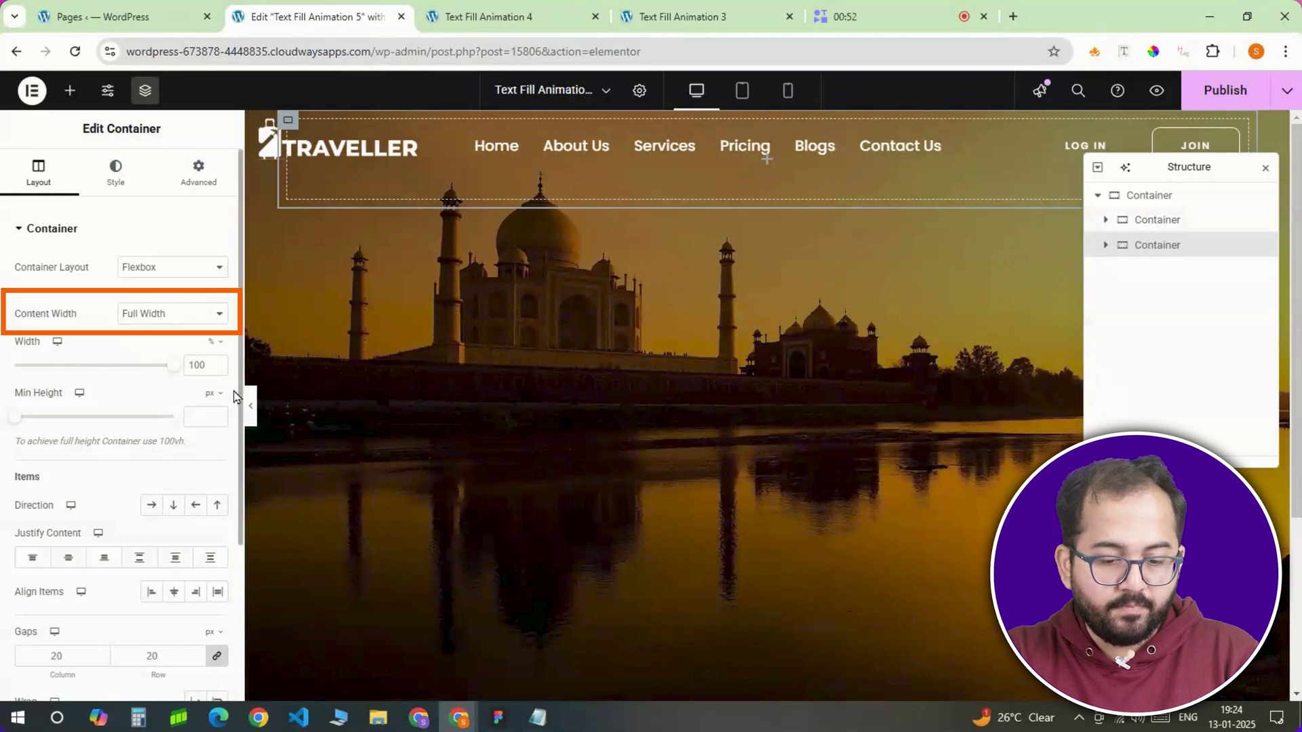
pyautogui.click(211, 393)
pyautogui.click(211, 467)
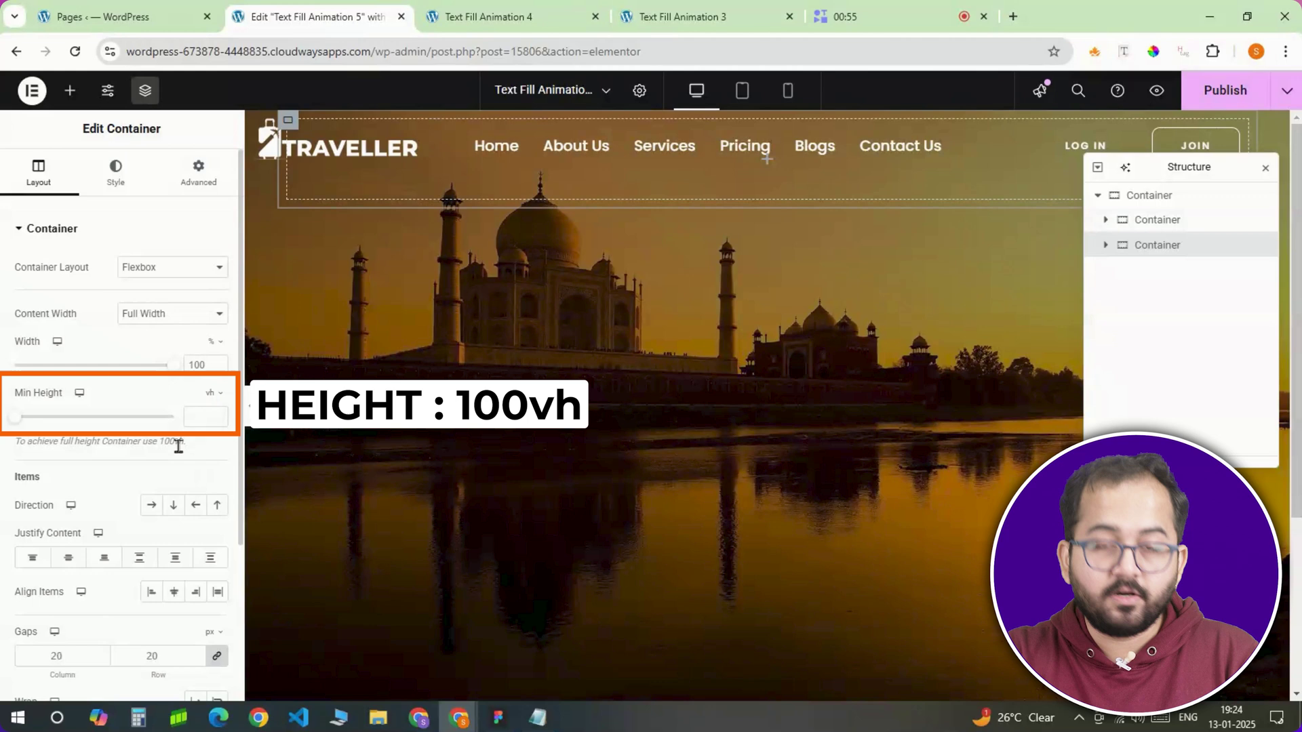
pyautogui.moveTo(16, 417); pyautogui.dragTo(167, 434)
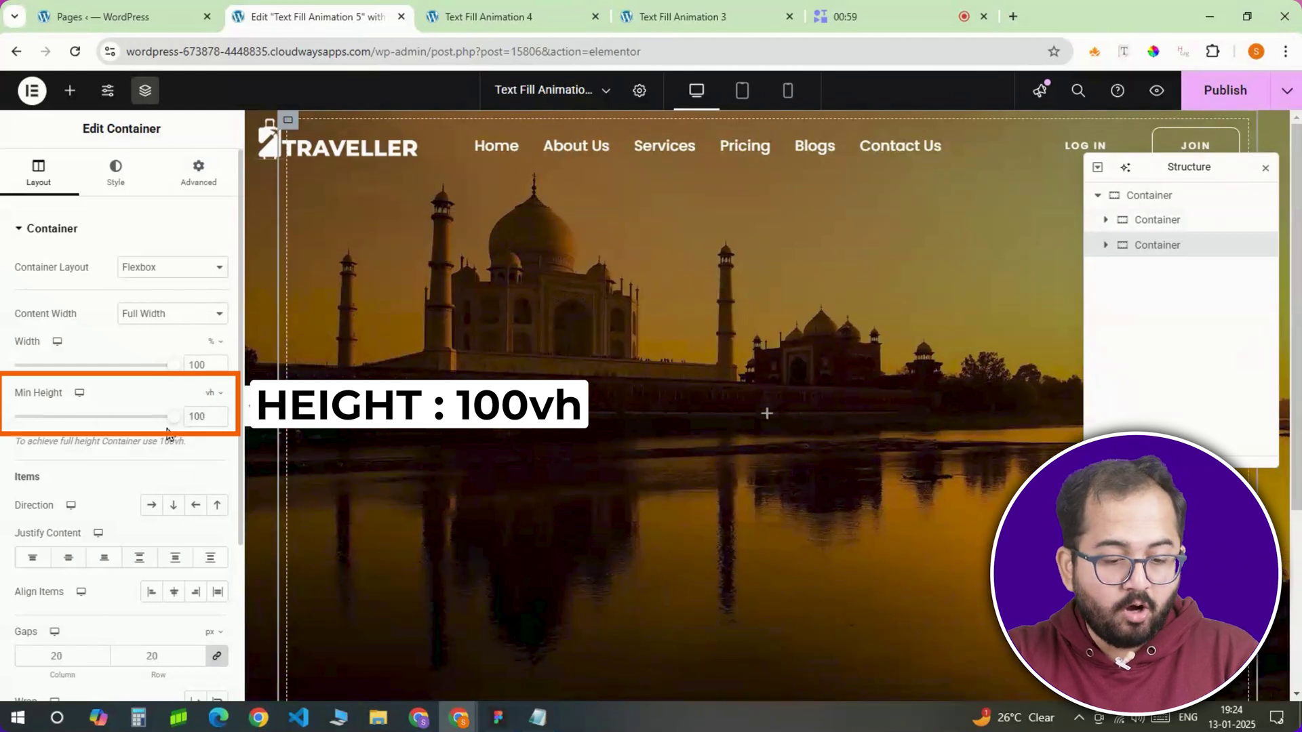
# Step: Set the new container's classic background to the trees foreground image
pyautogui.click(120, 173)
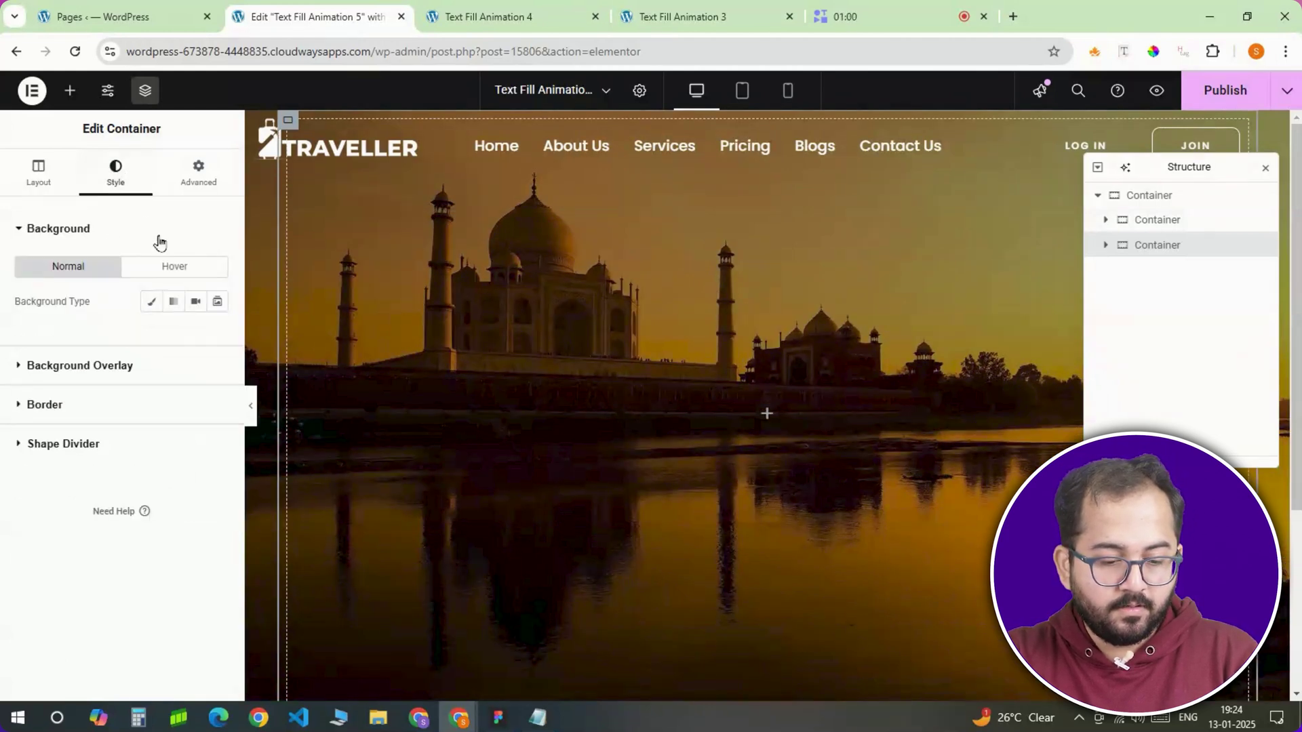
pyautogui.click(151, 302)
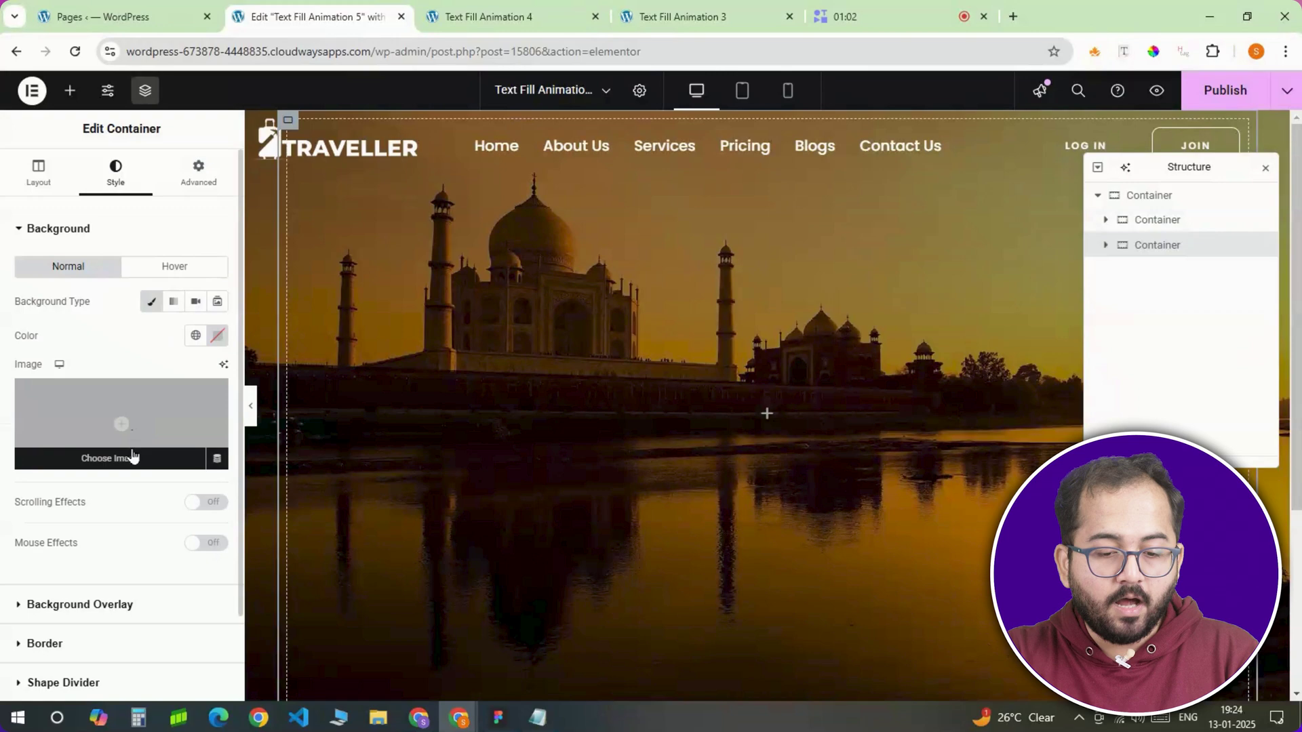
pyautogui.click(136, 459)
pyautogui.click(483, 285)
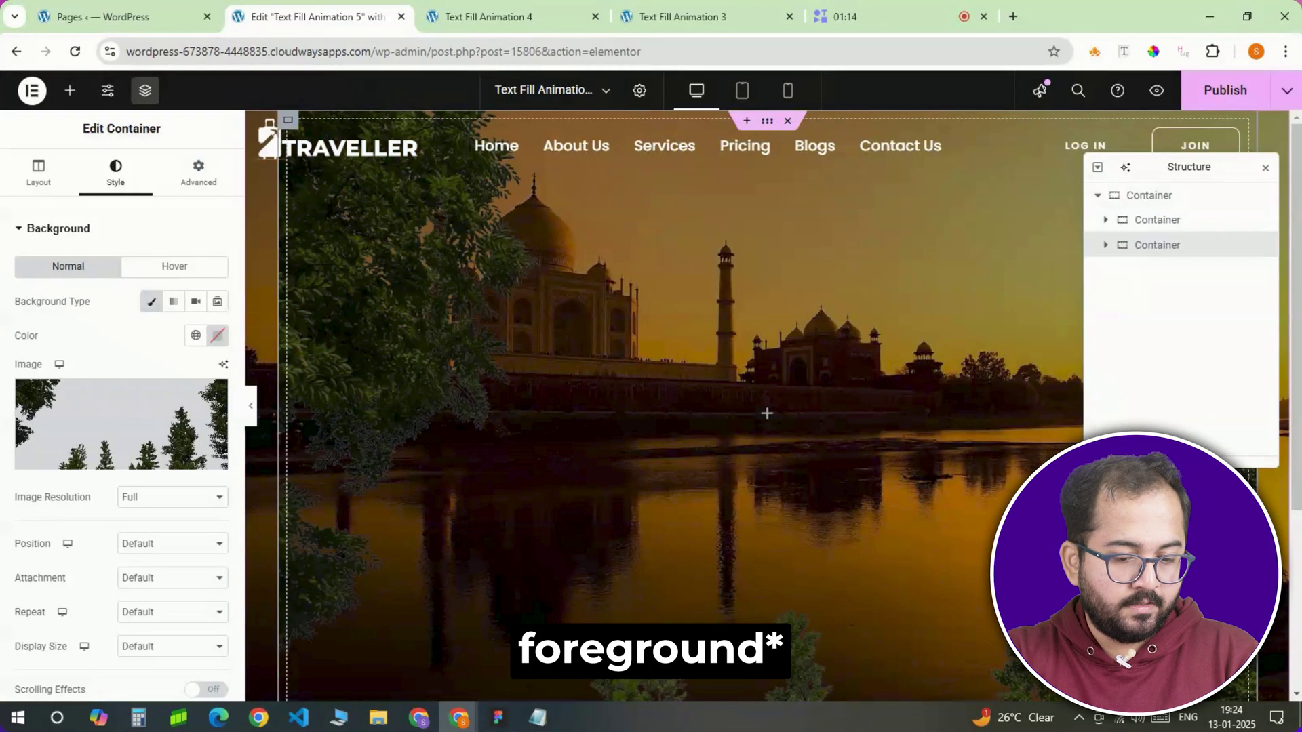
pyautogui.click(1241, 655)
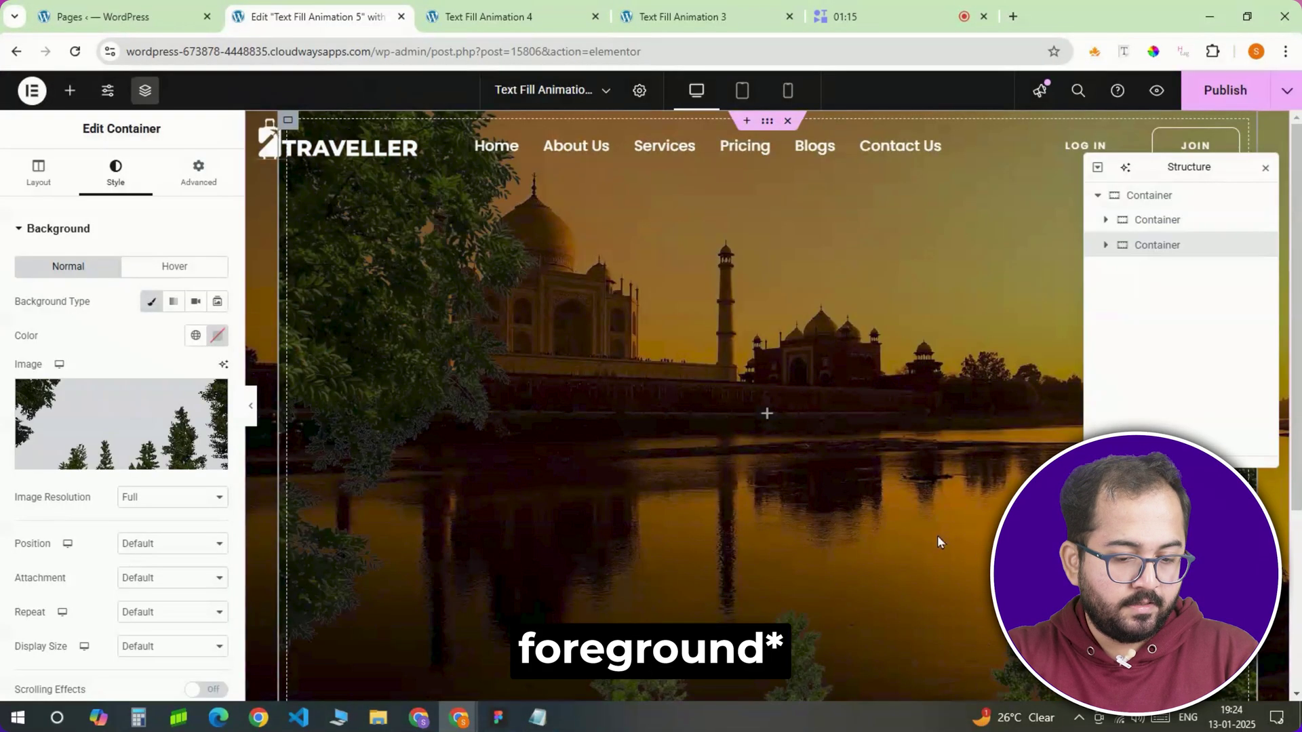
# Step: Make the trees background No-repeat, positioned Center Center, and sized to Cover
pyautogui.scroll(-3, 163, 468)
pyautogui.click(162, 449)
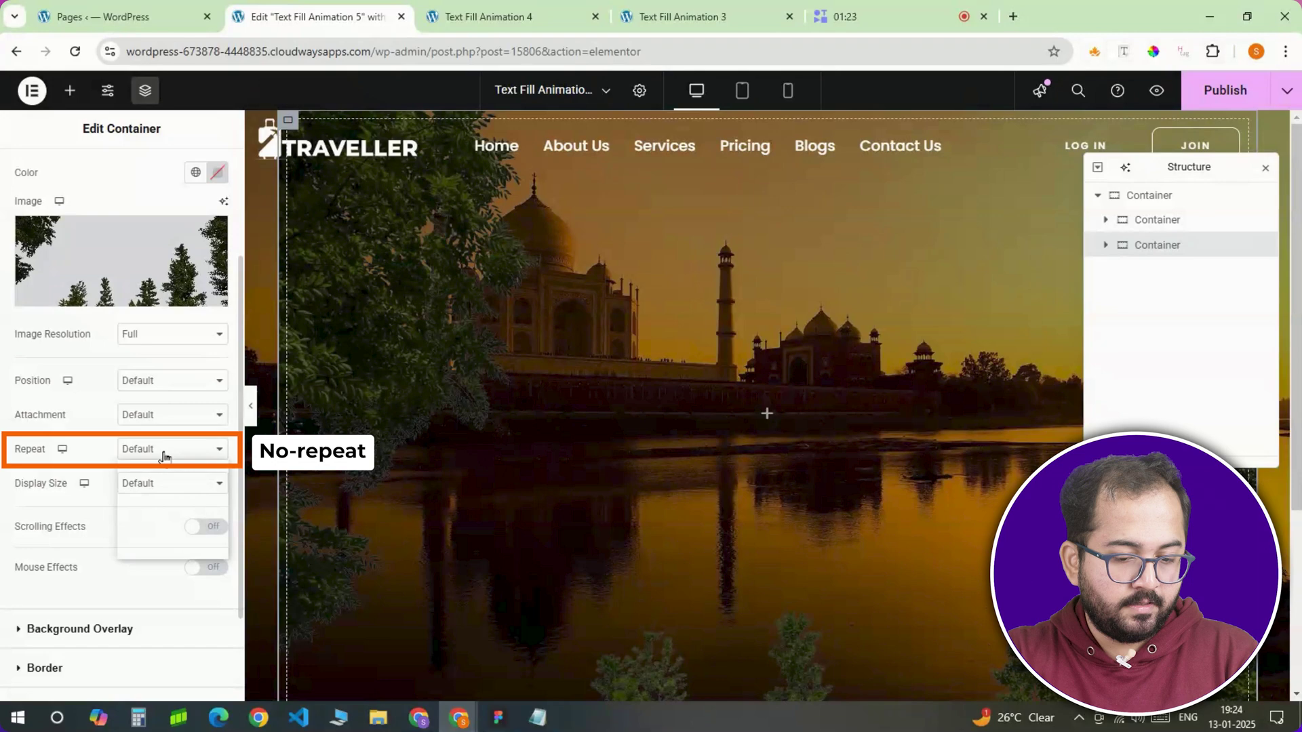
pyautogui.press('Escape')
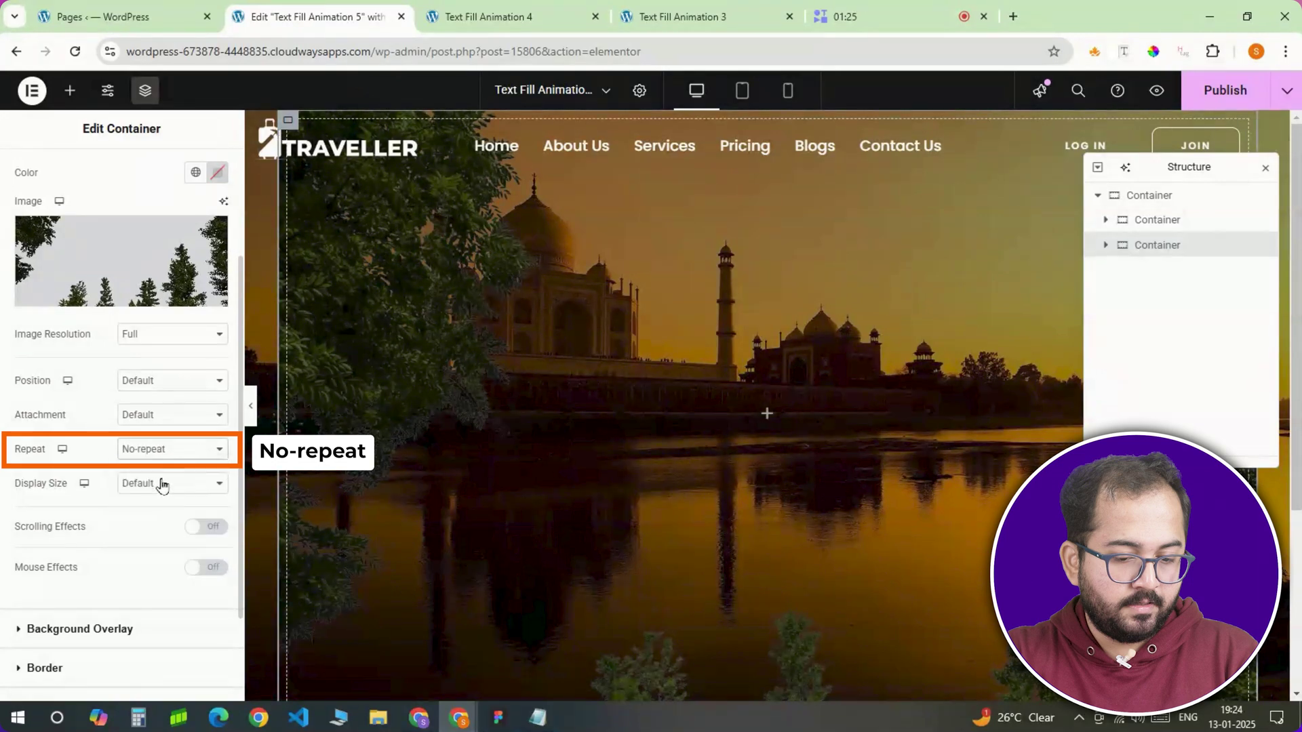
pyautogui.click(190, 383)
pyautogui.click(182, 422)
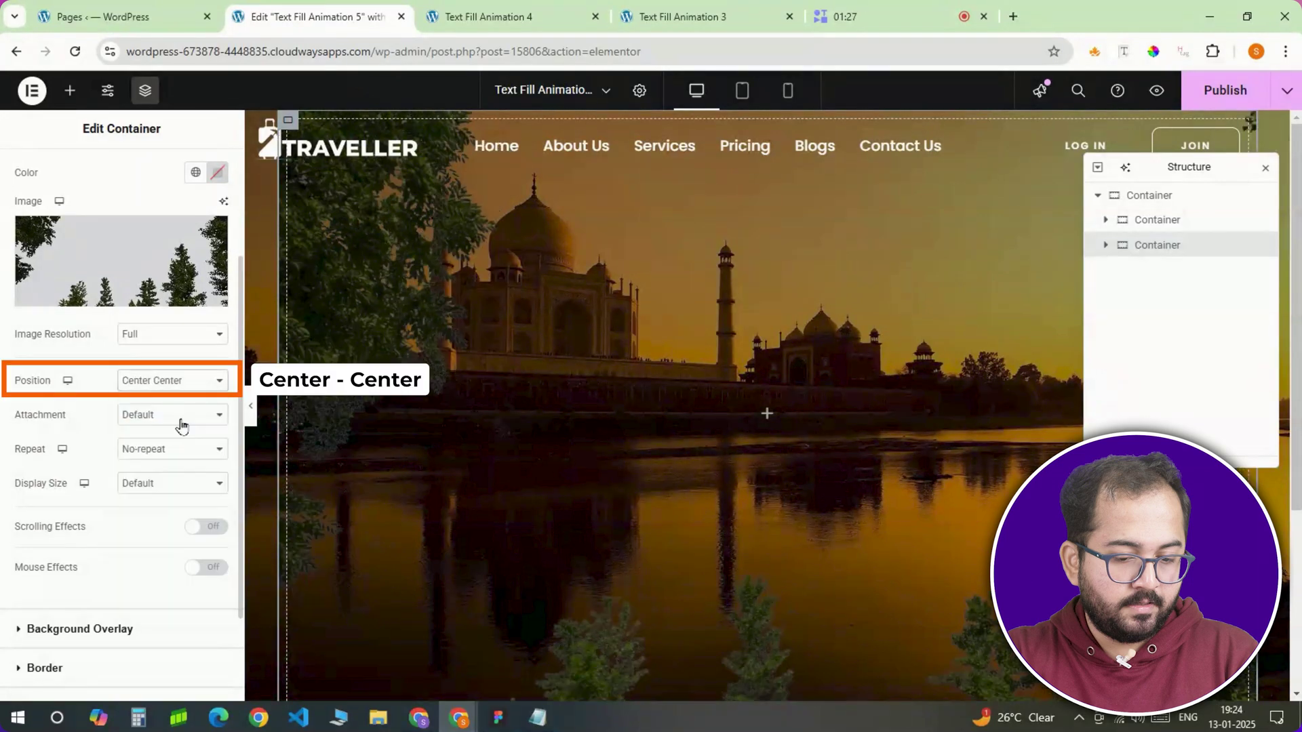
pyautogui.click(190, 485)
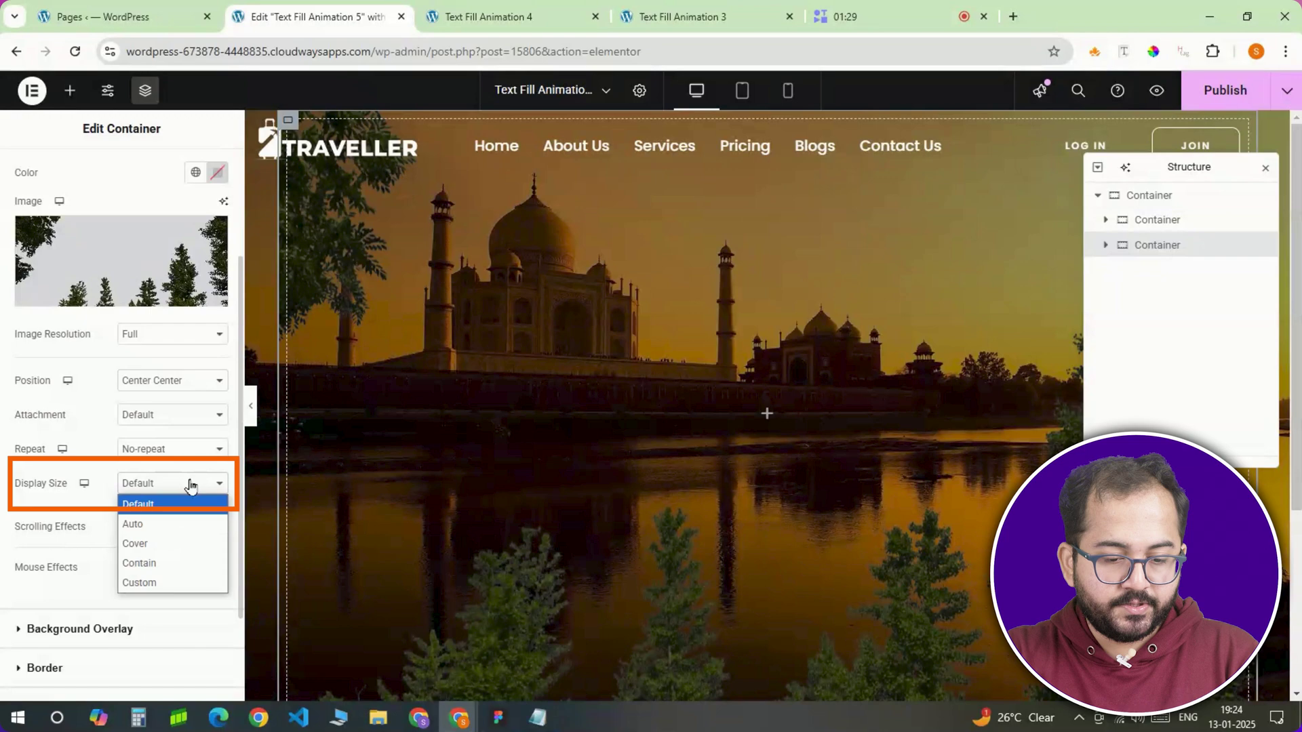
pyautogui.click(182, 542)
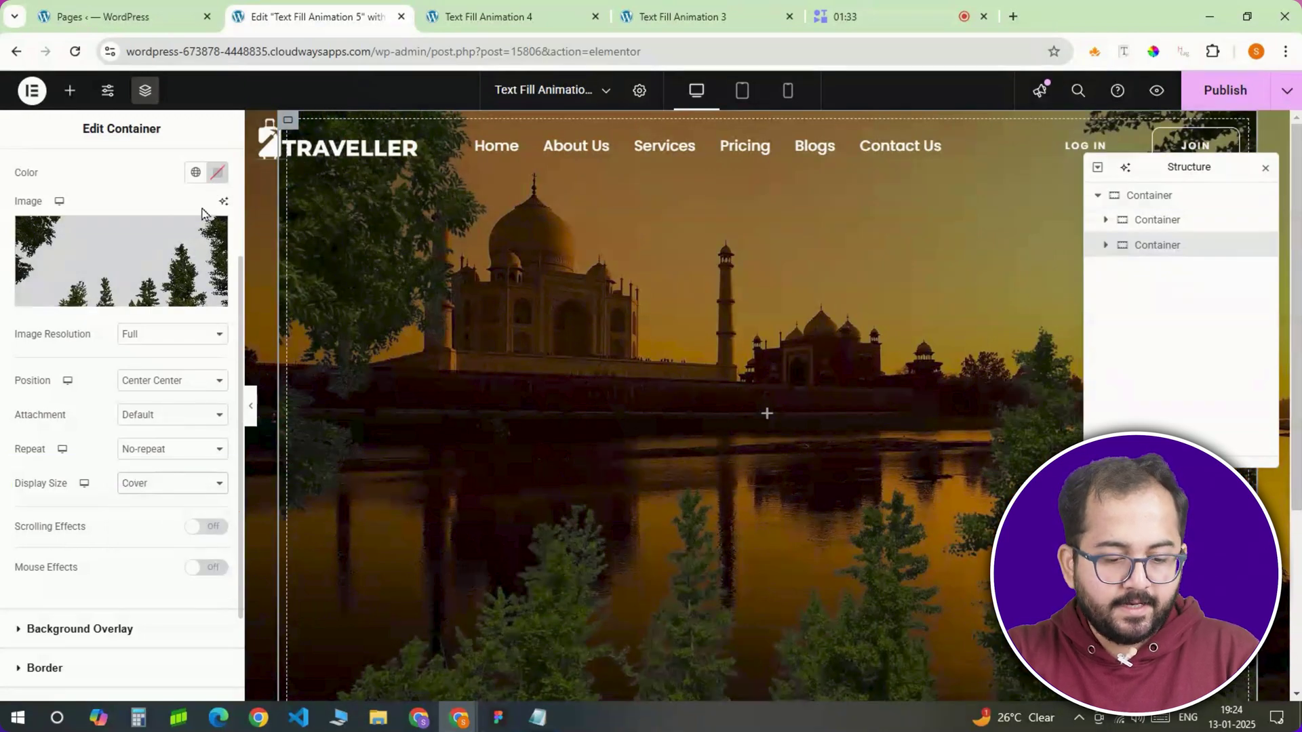
pyautogui.scroll(3, 207, 181)
pyautogui.click(204, 178)
# Step: Make the trees container absolutely positioned with Z-Index 2
pyautogui.scroll(-1, 190, 425)
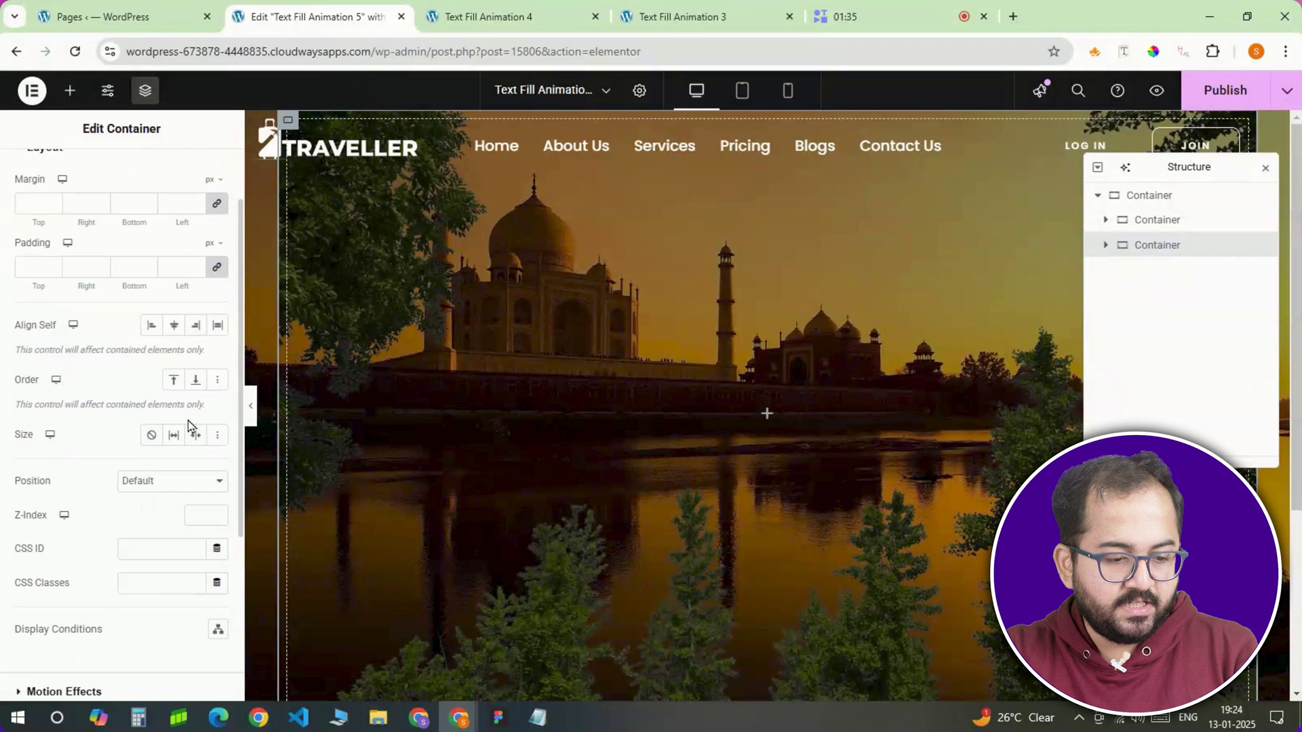
pyautogui.click(127, 482)
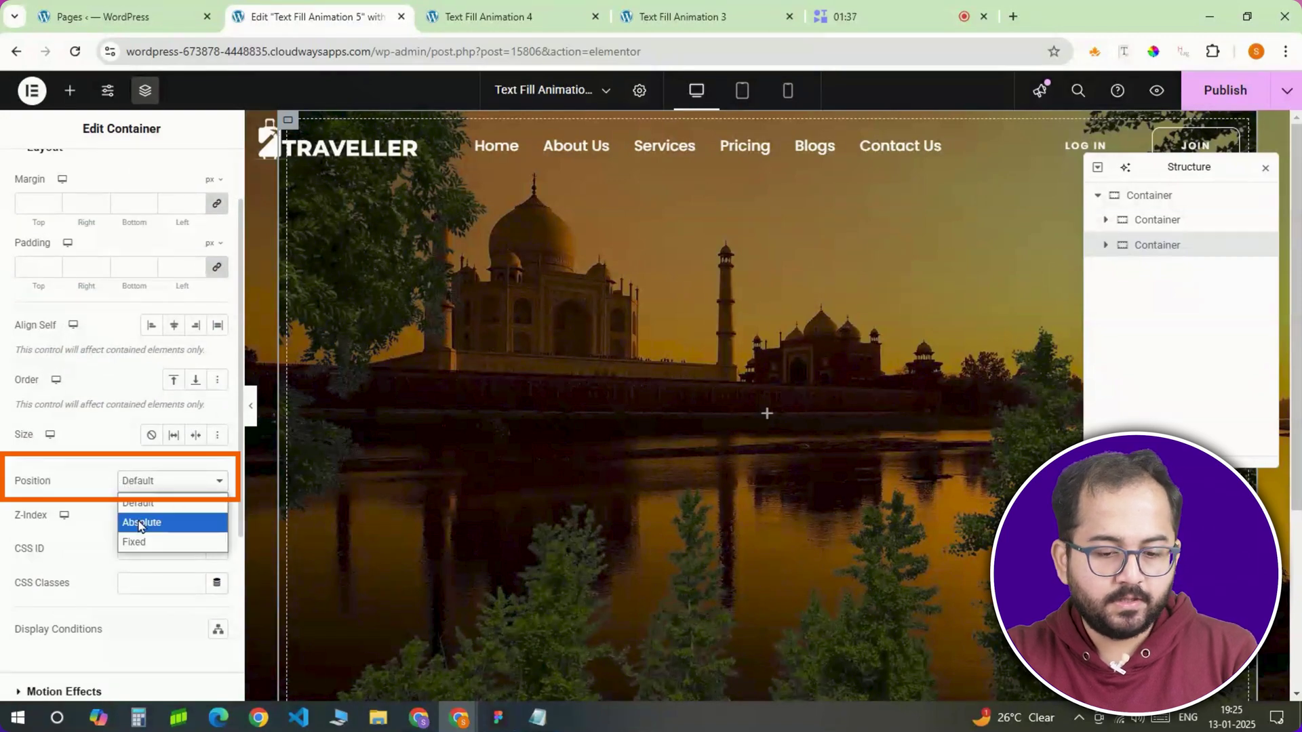
pyautogui.click(139, 522)
pyautogui.scroll(-2, 165, 584)
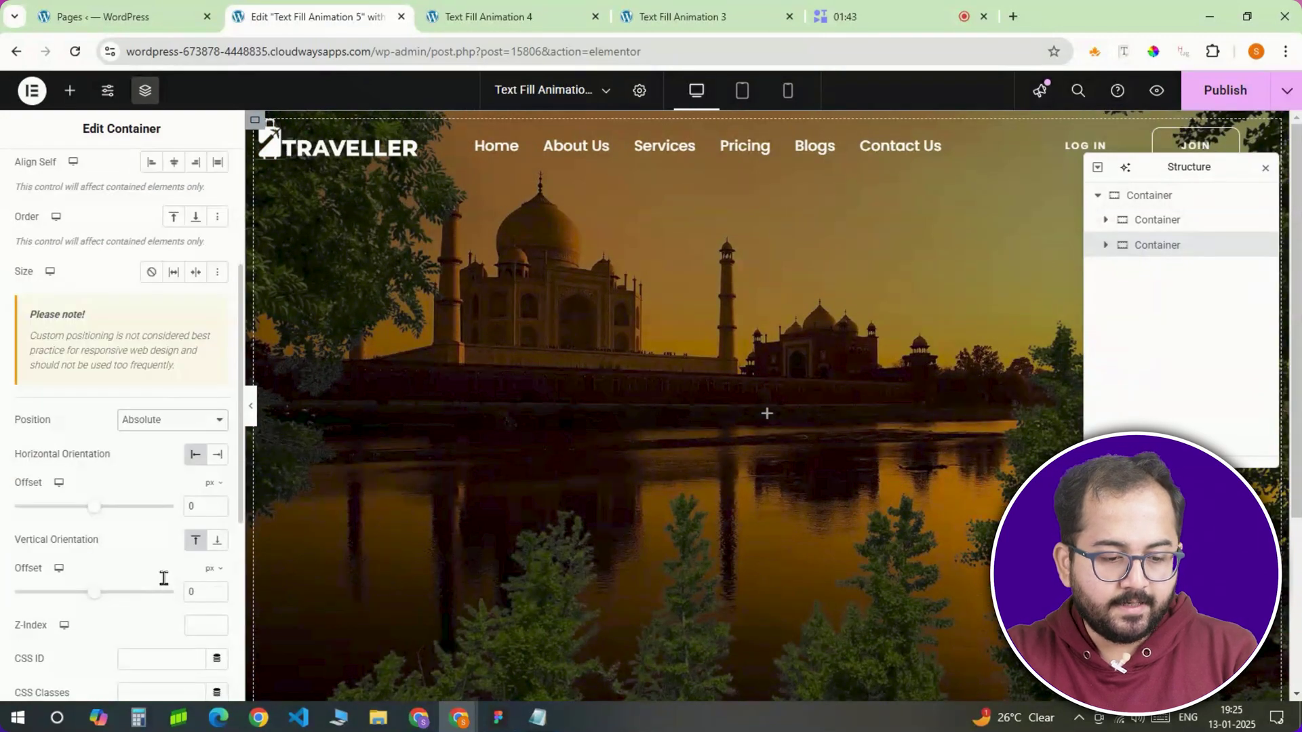
pyautogui.scroll(-1, 164, 577)
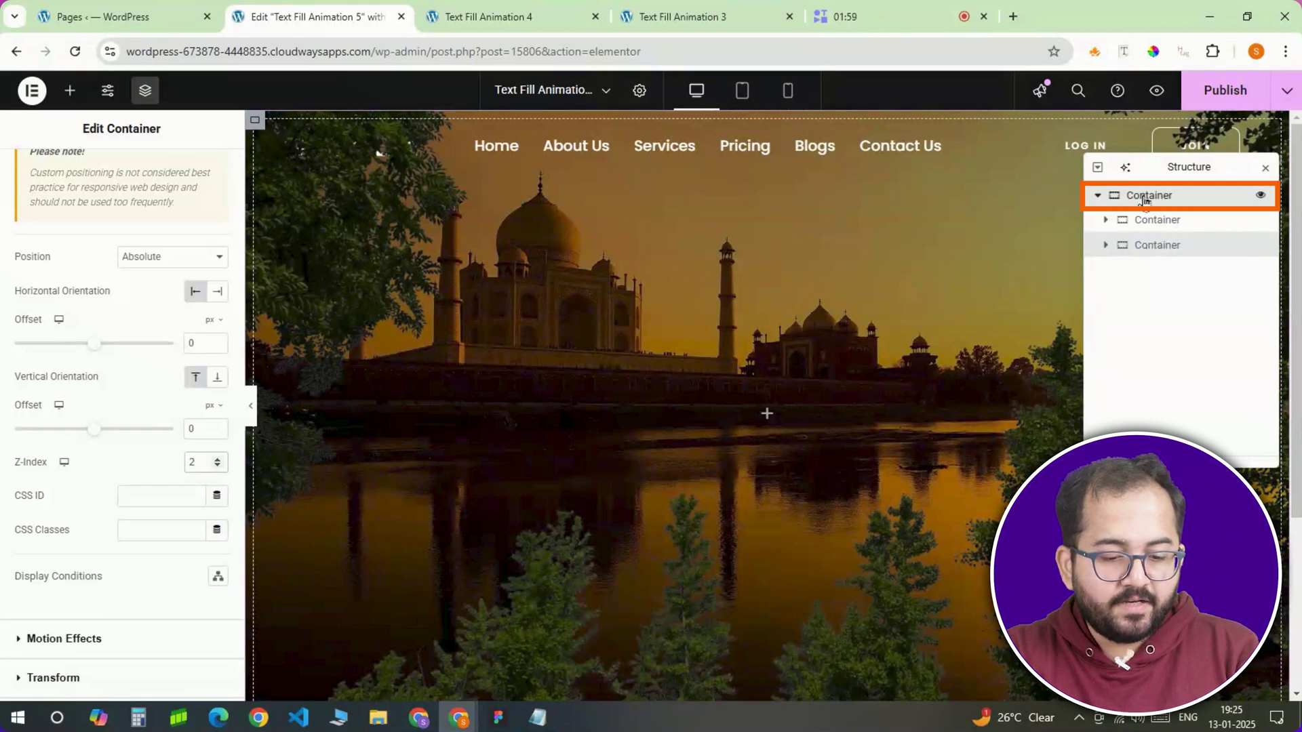
pyautogui.click(1151, 197)
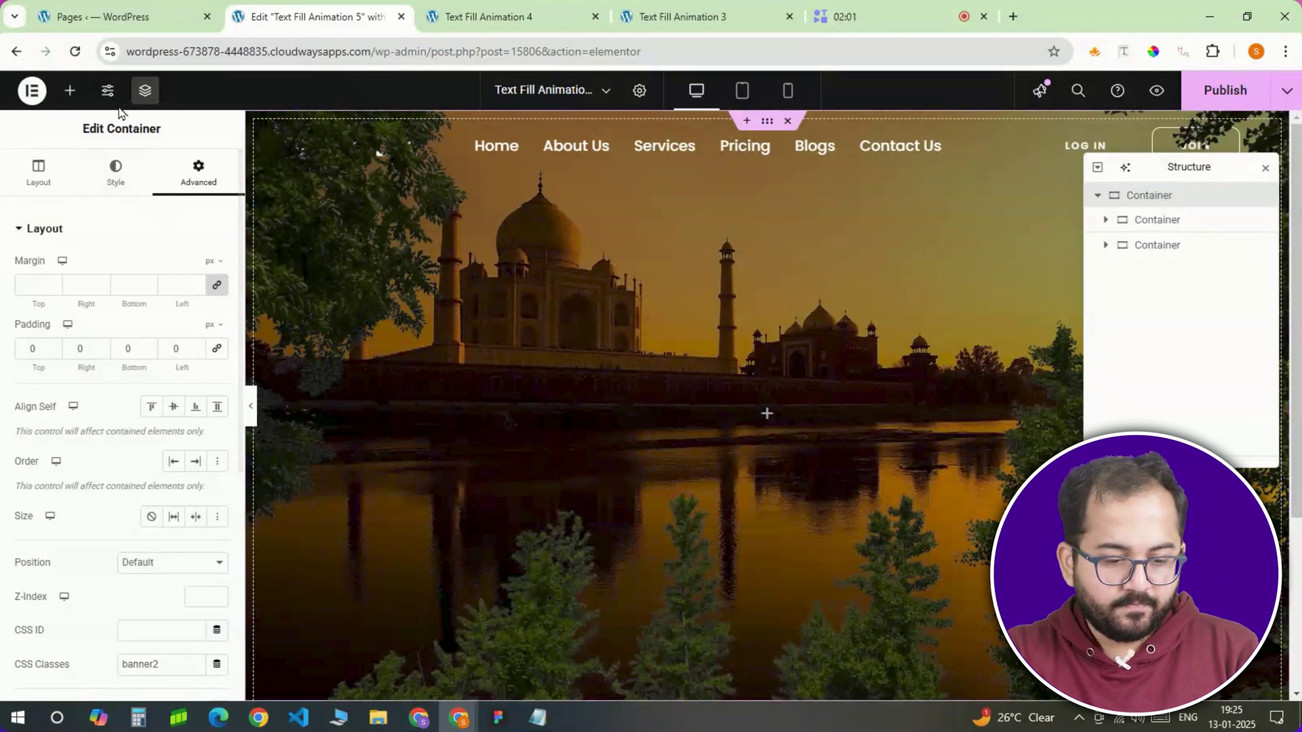
# Step: Add a container with content centred both ways, 335 px top padding and centred self-alignment
pyautogui.click(71, 95)
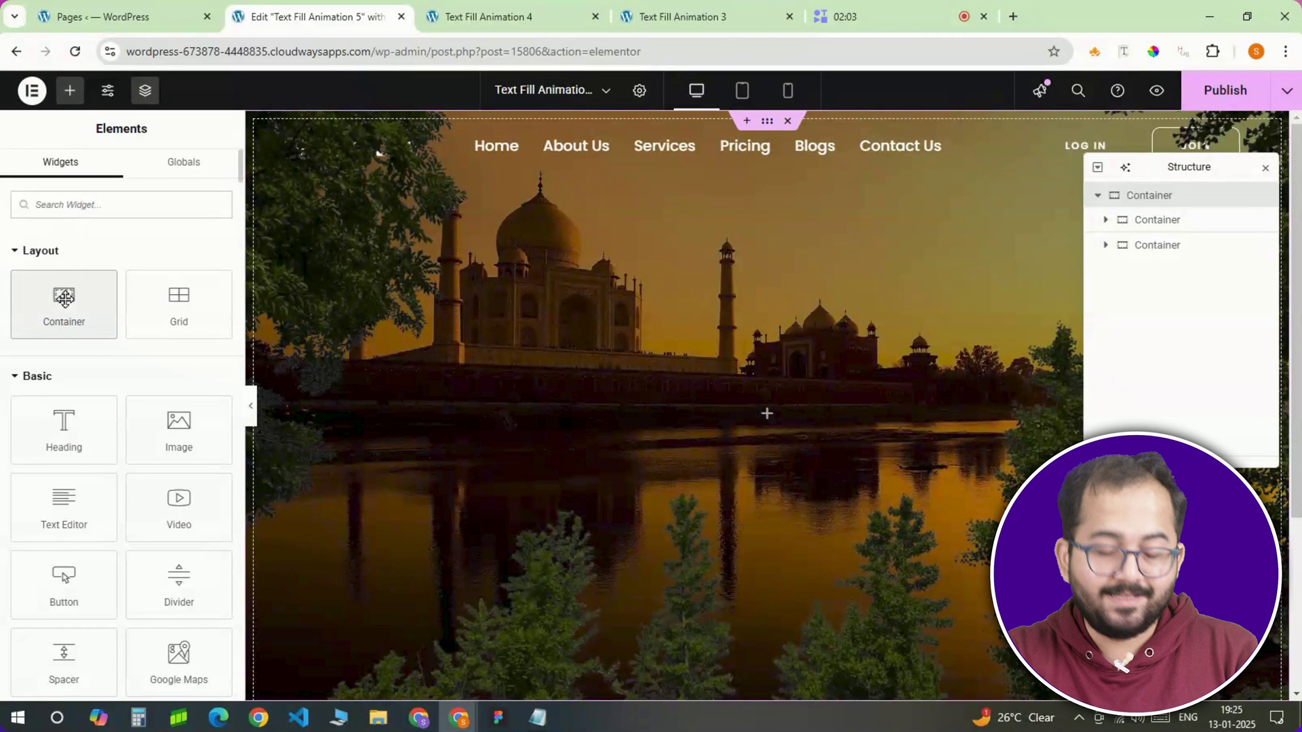
pyautogui.click(65, 301)
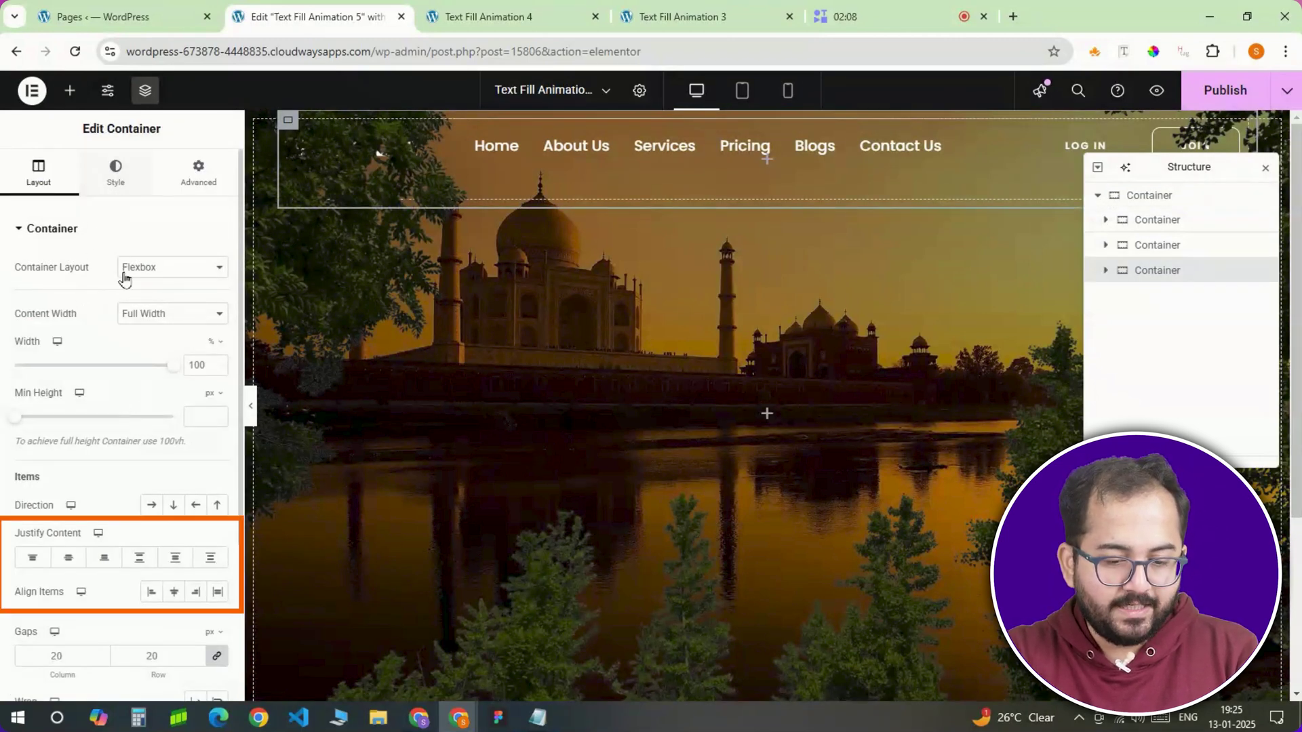
pyautogui.click(68, 559)
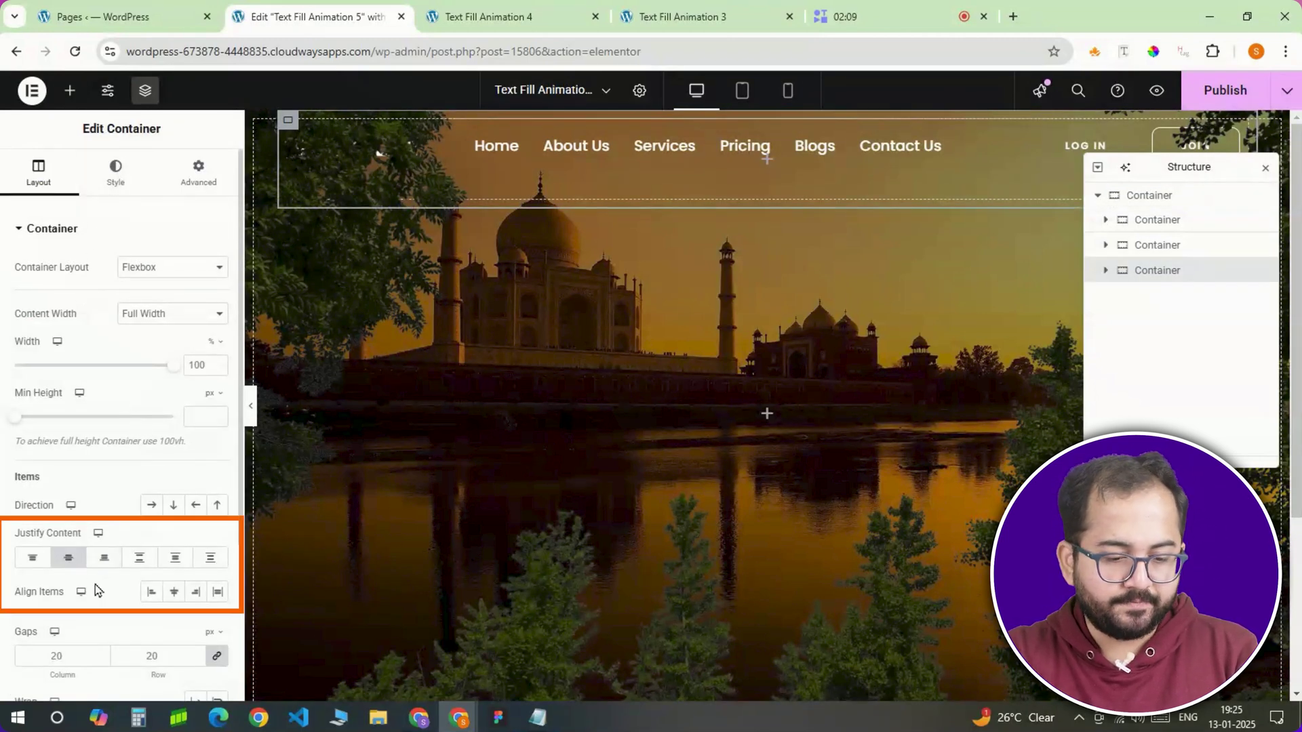
pyautogui.click(174, 593)
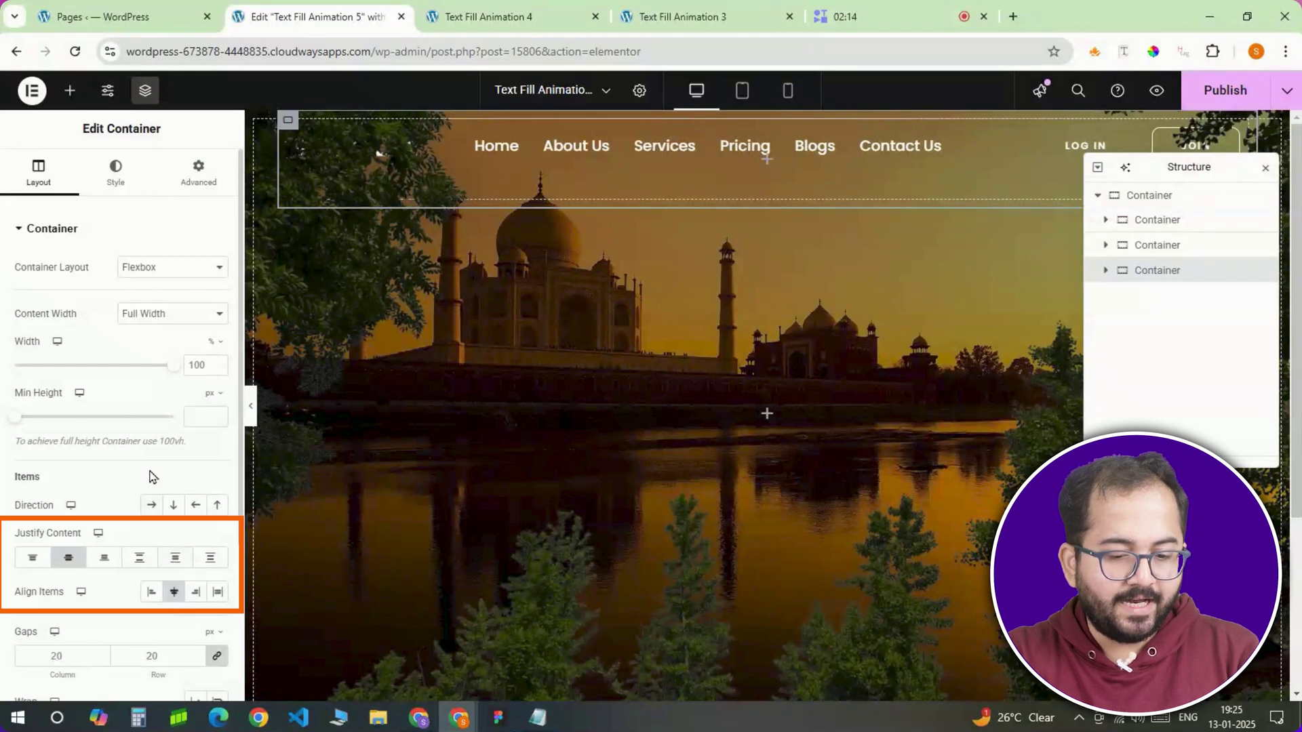
pyautogui.click(198, 173)
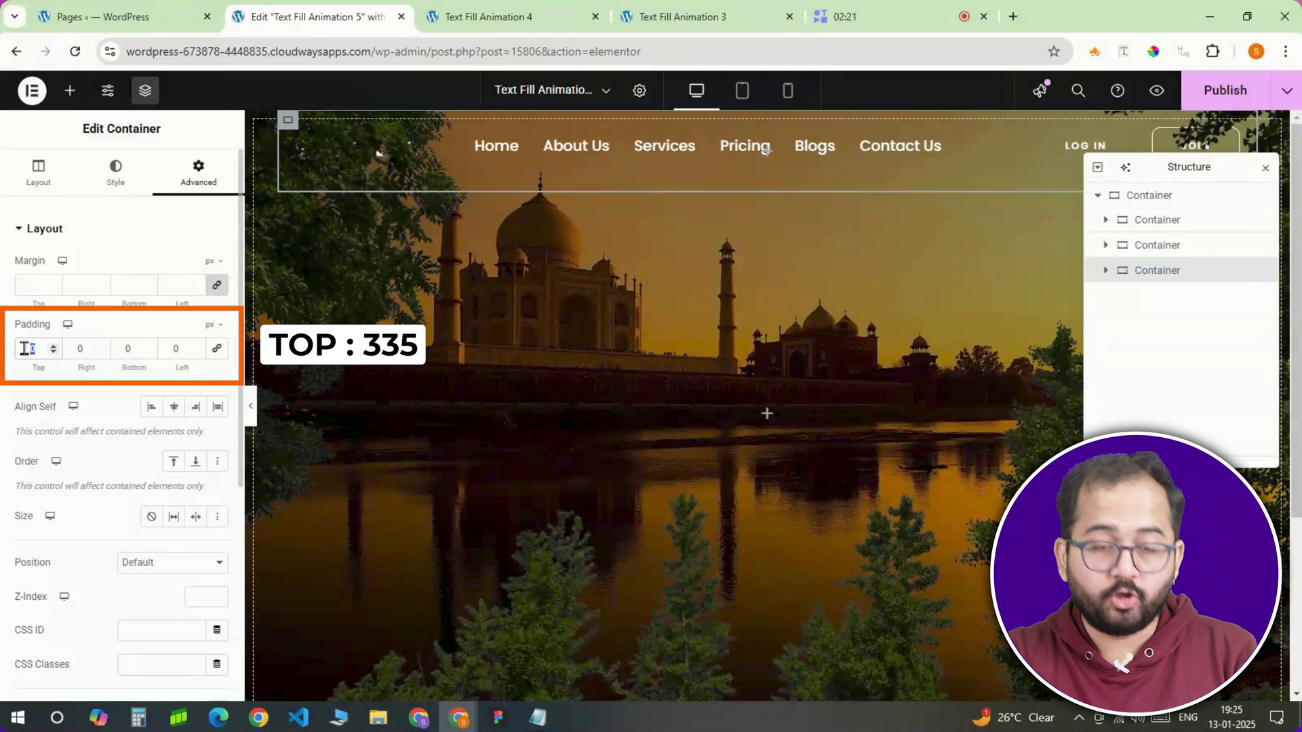
pyautogui.write('335')
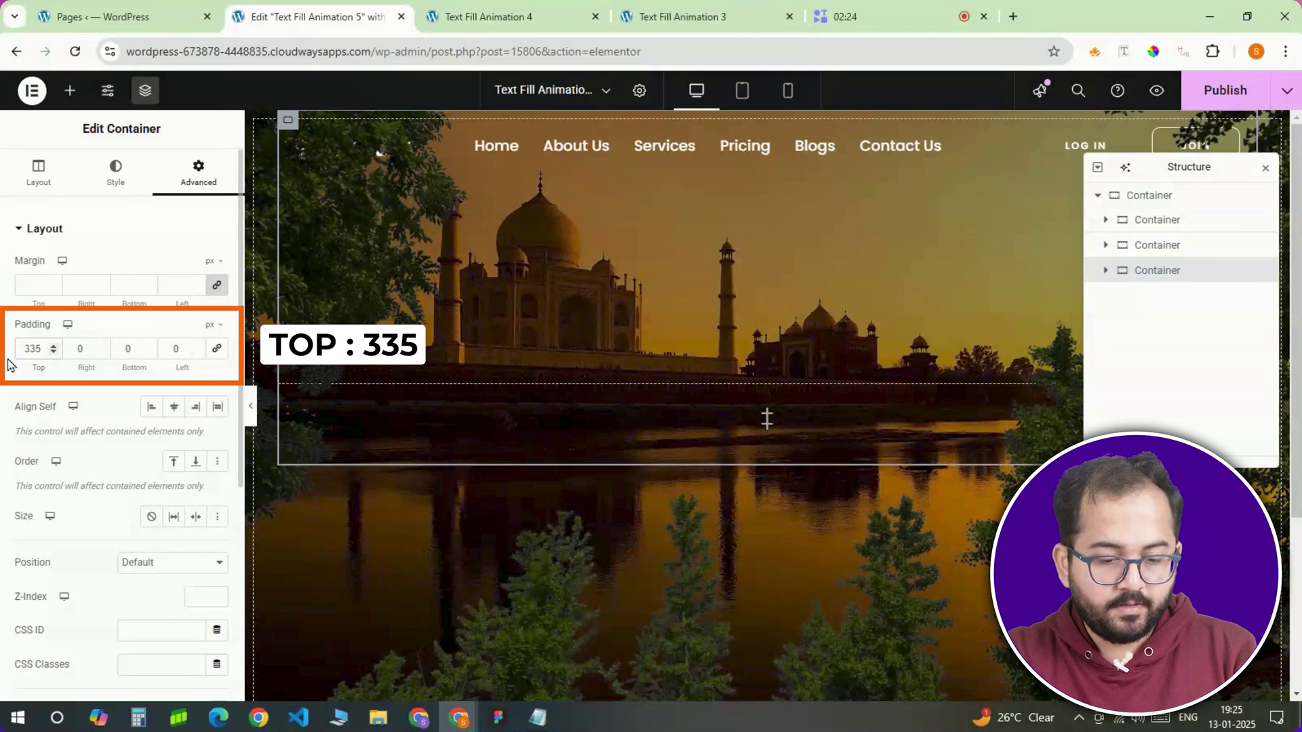
pyautogui.click(174, 407)
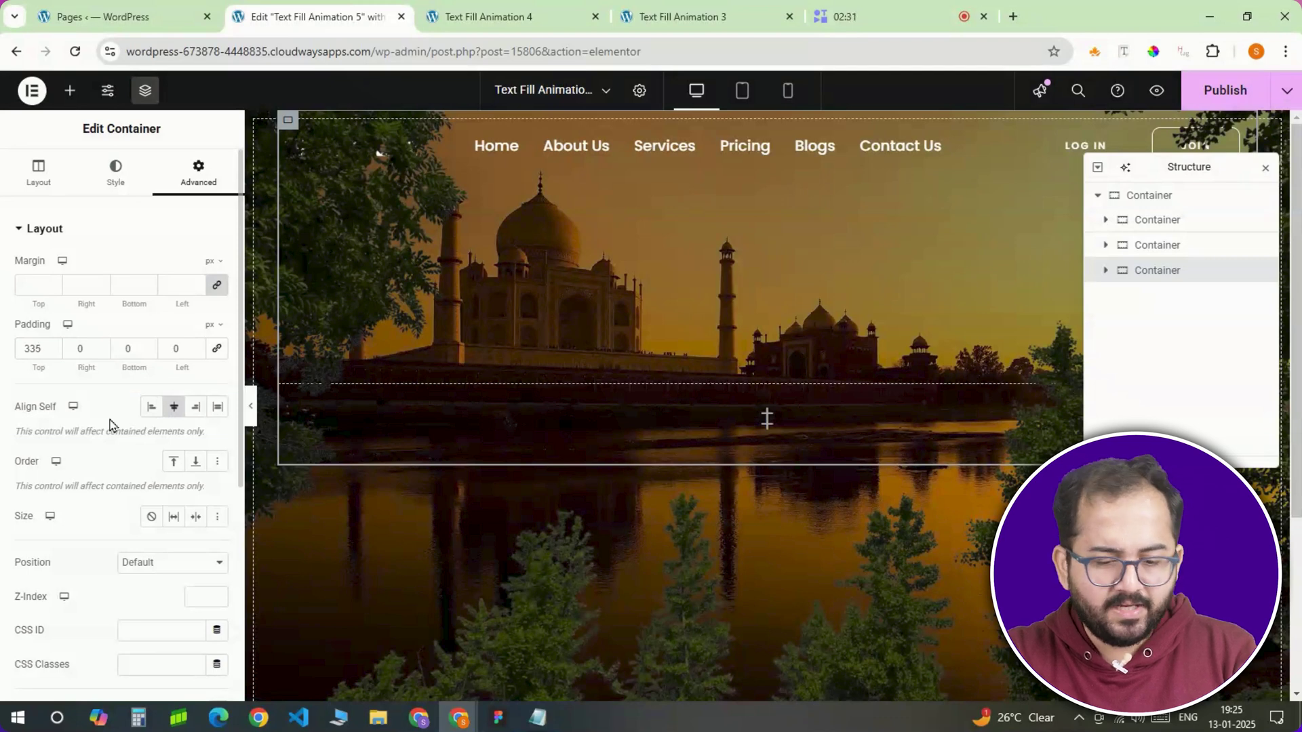
# Step: Add an HTML widget to the new container, found by searching 'html'
pyautogui.click(72, 95)
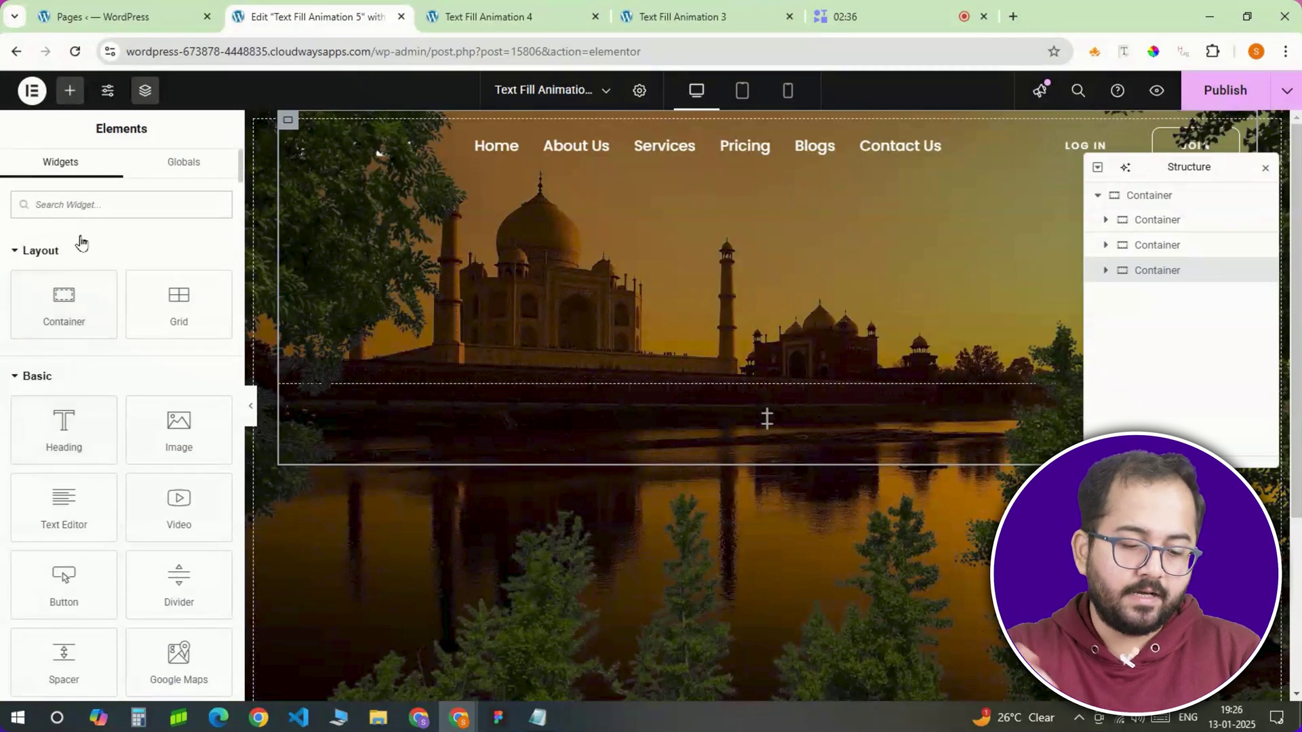
pyautogui.write('html')
pyautogui.click(68, 274)
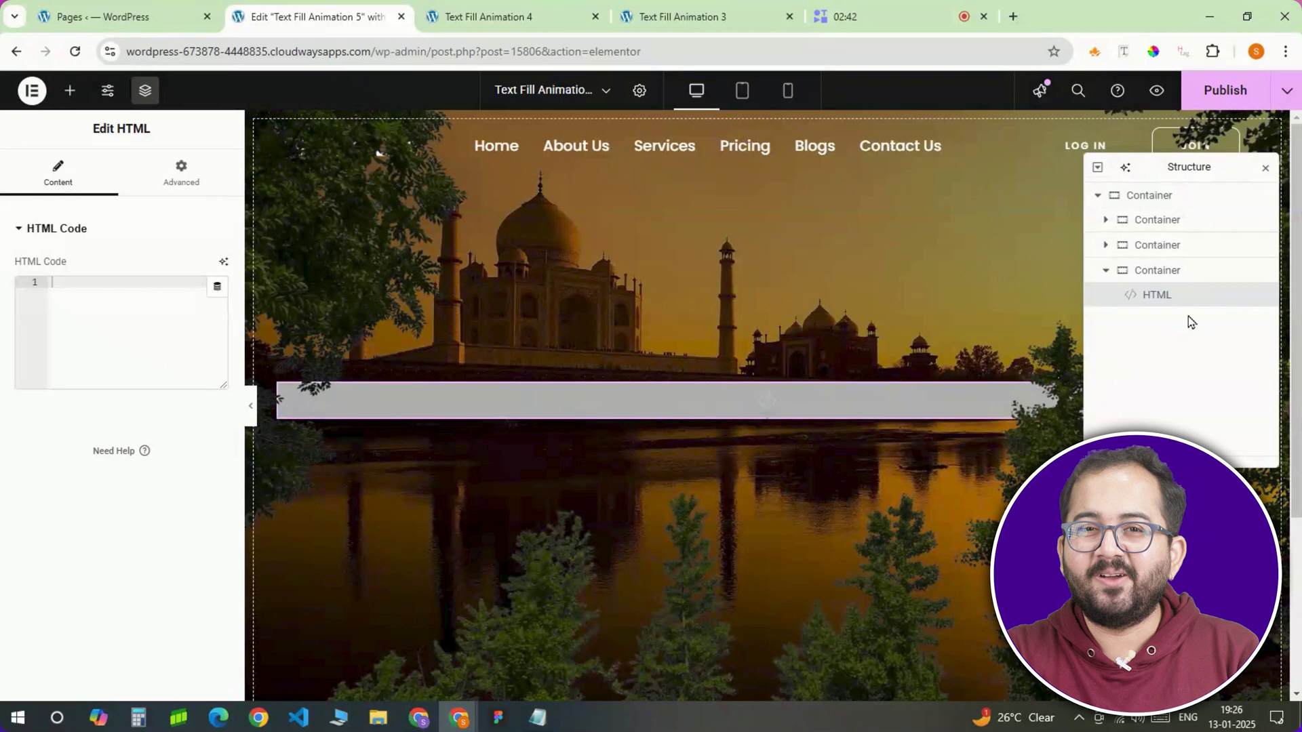
# Step: Rename the outermost container to Main Container
pyautogui.doubleClick(1146, 196)
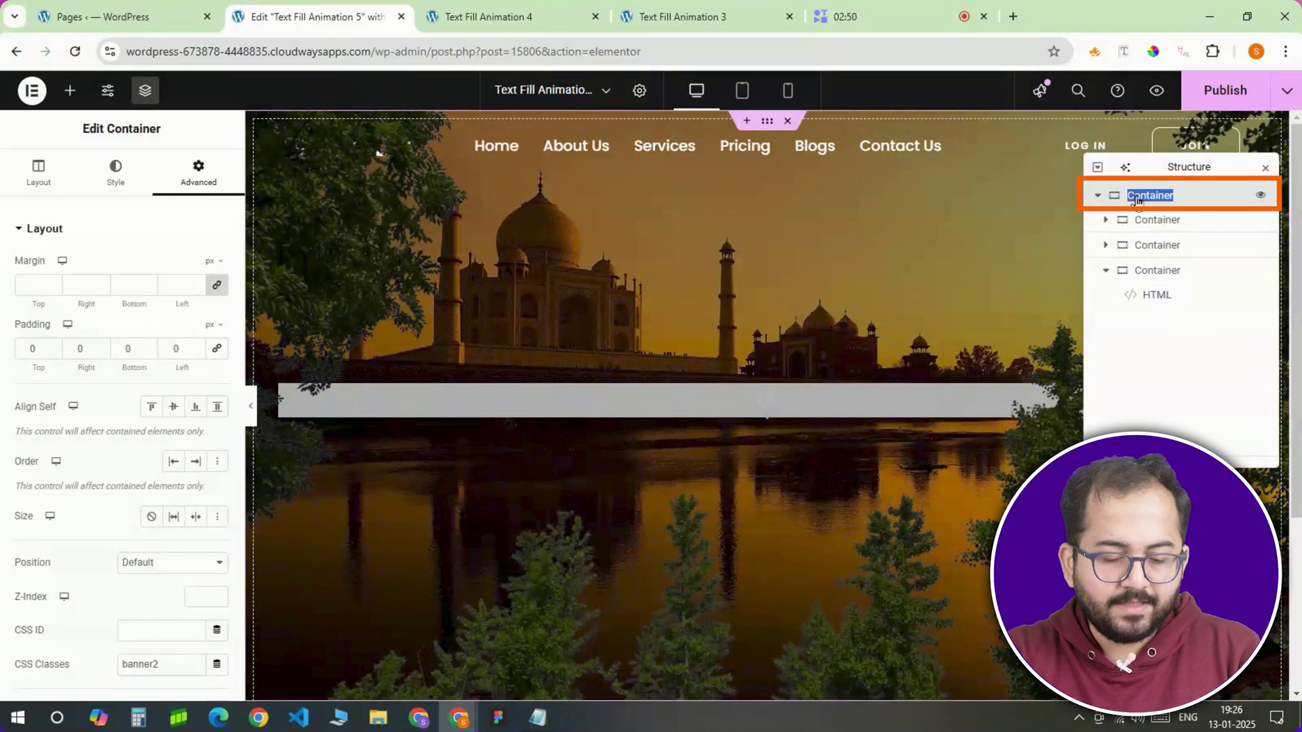
pyautogui.write('Main')
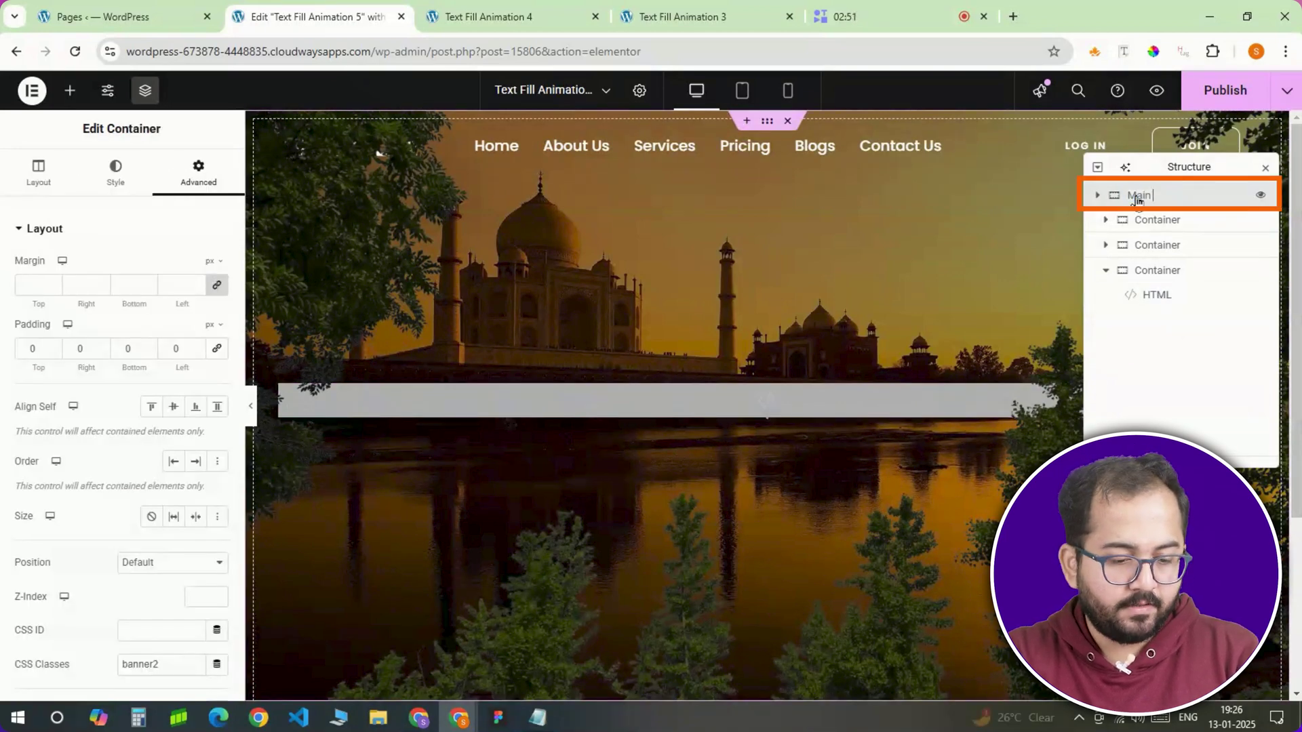
pyautogui.press('Return')
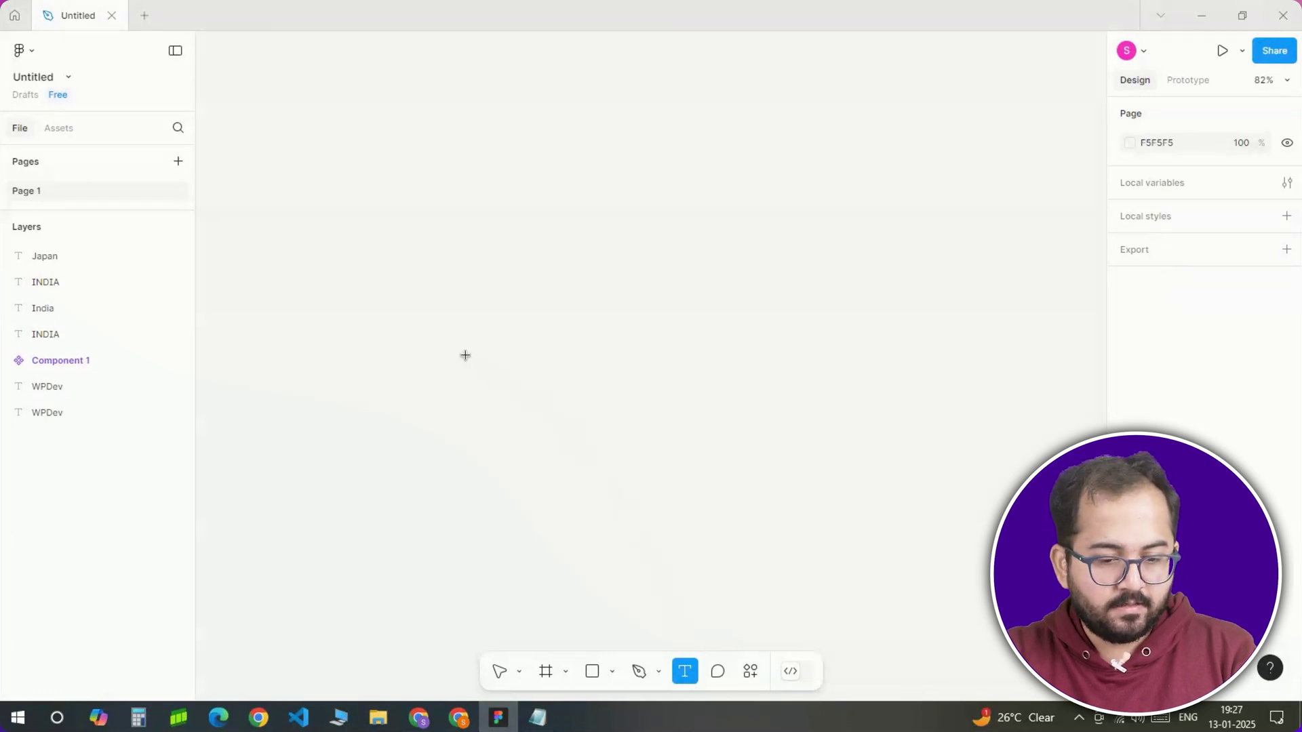
# Step: Create an India text layer in the Samarkan font at size 128
pyautogui.click(455, 331)
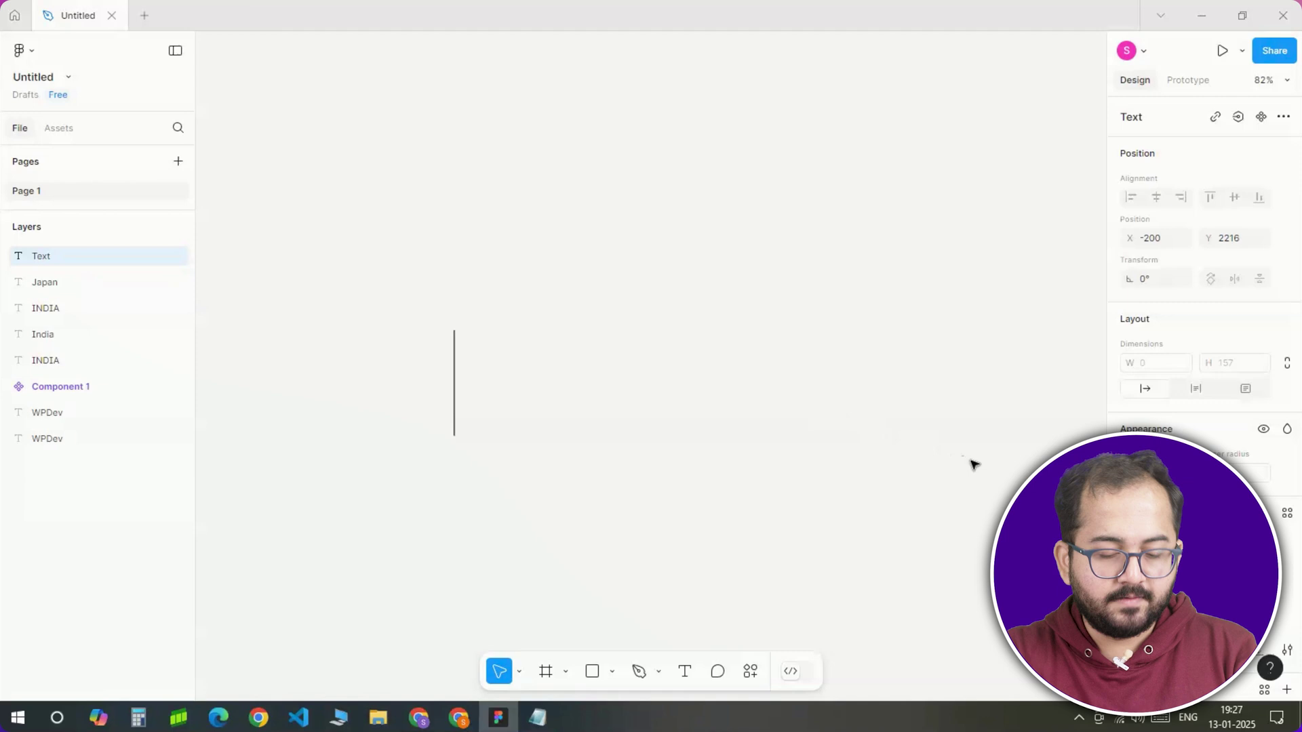
pyautogui.write('India')
pyautogui.scroll(-2, 1182, 475)
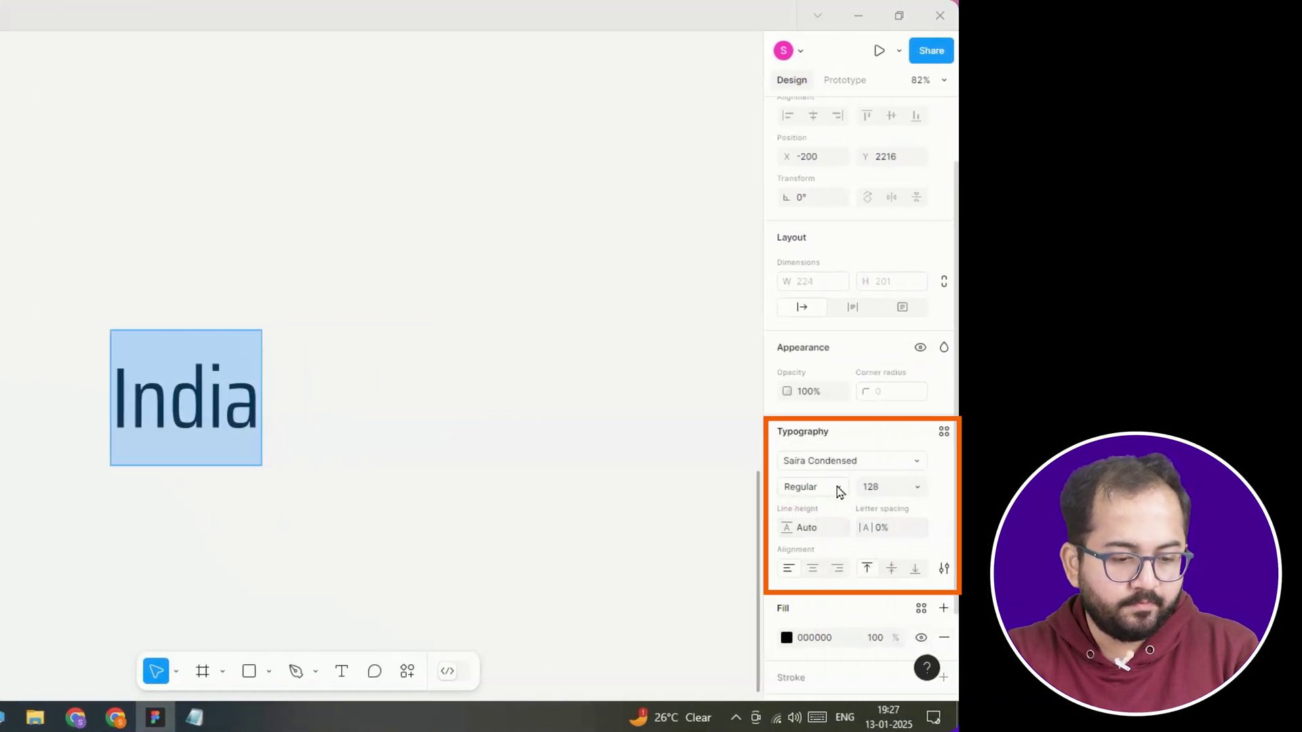
pyautogui.click(883, 468)
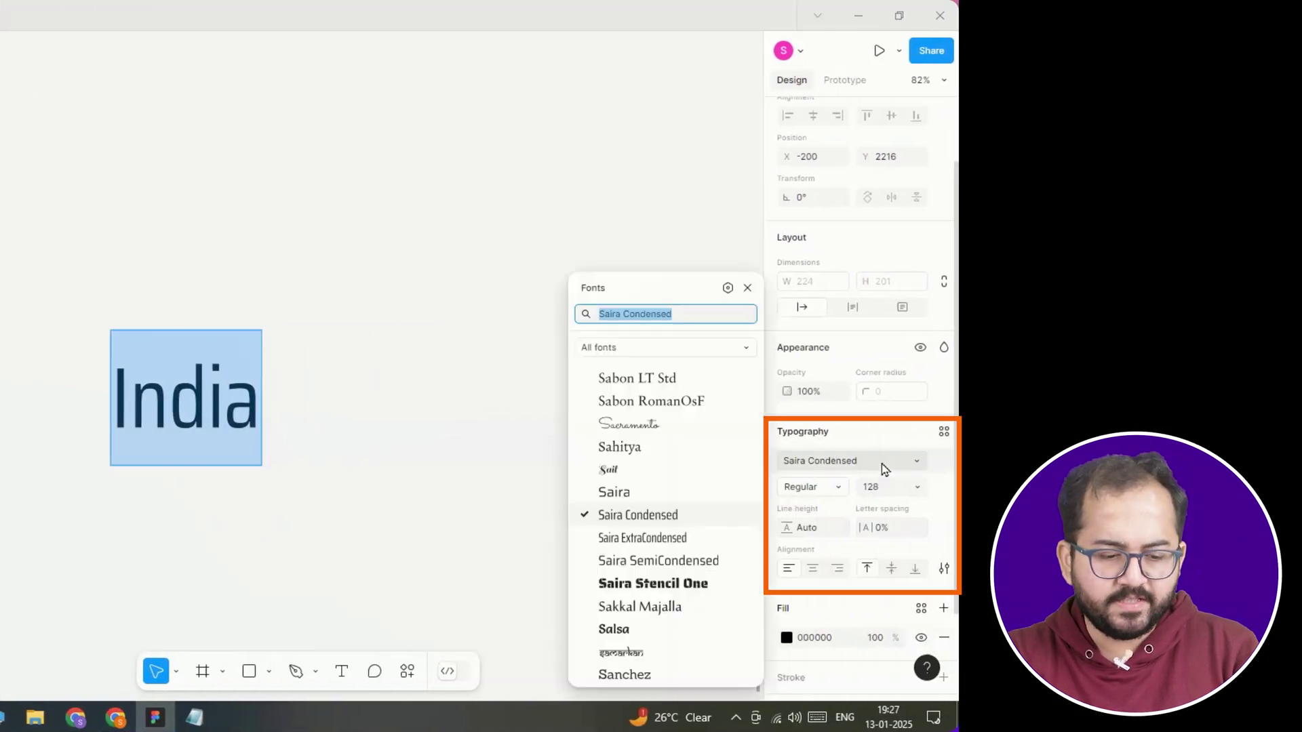
pyautogui.write('sama')
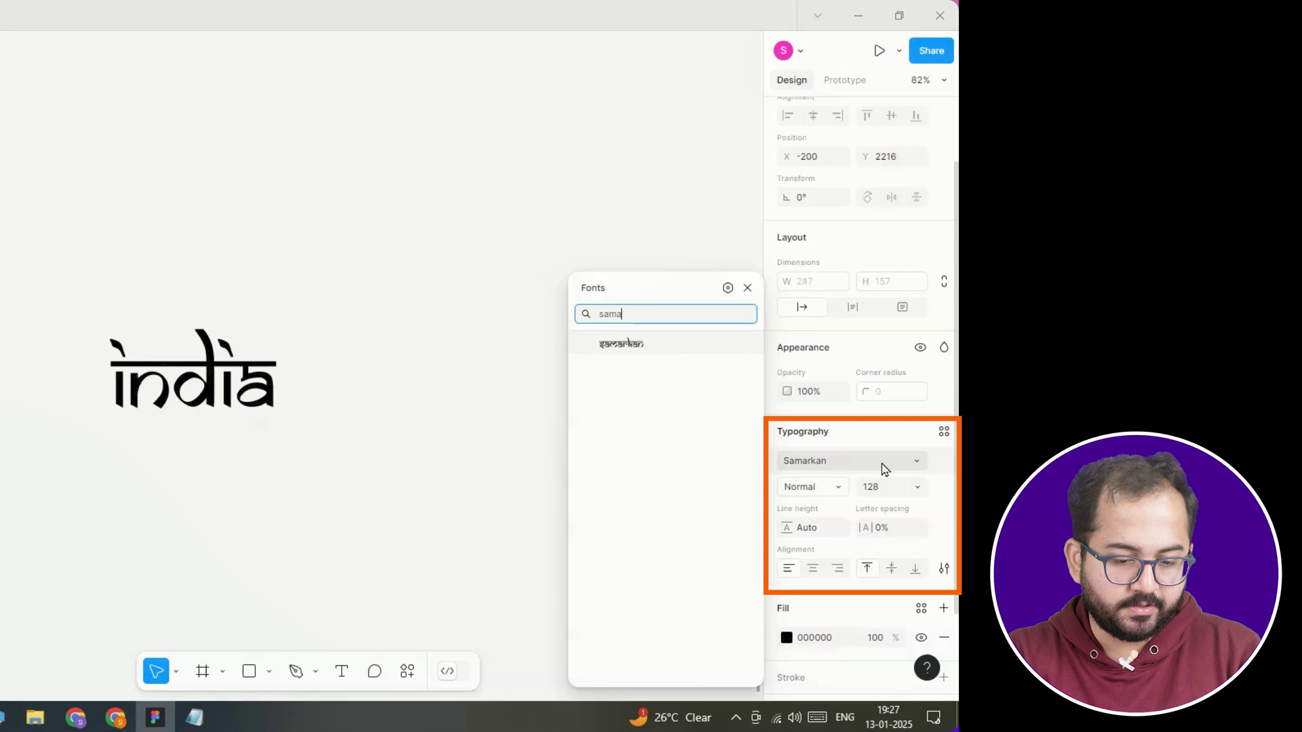
pyautogui.click(645, 344)
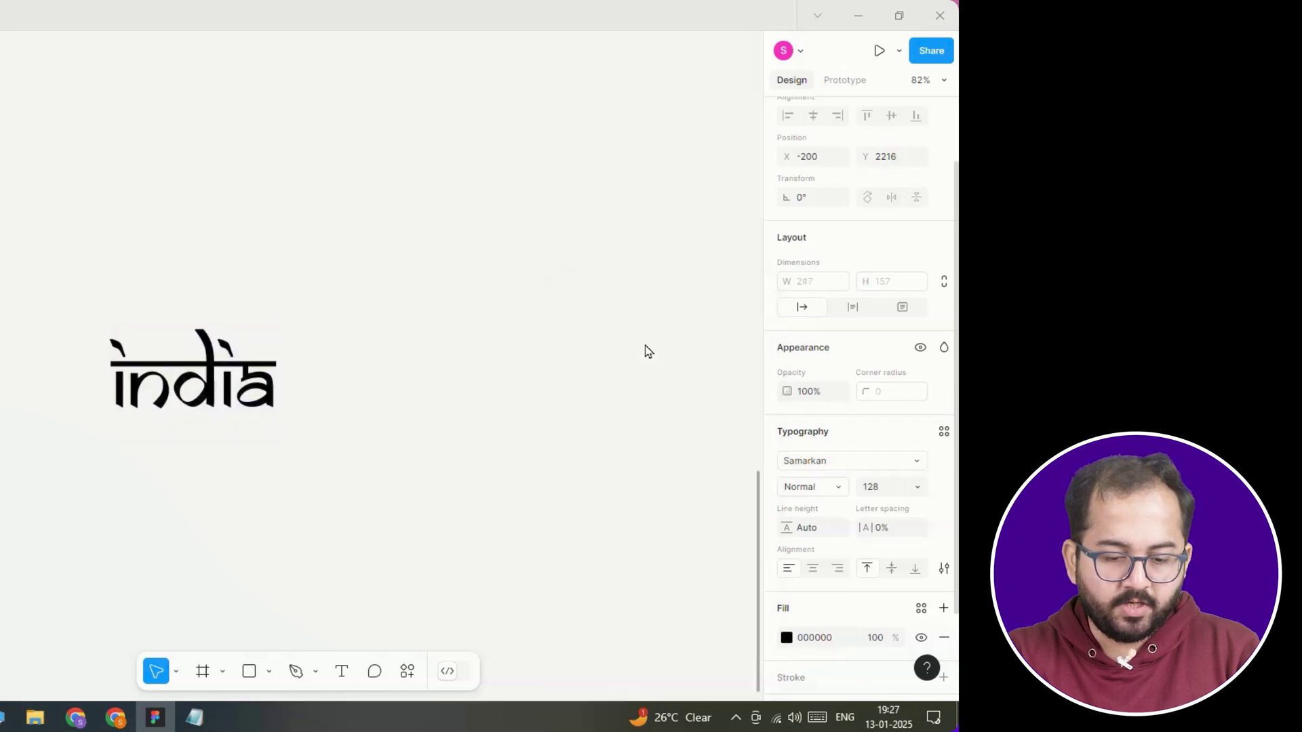
# Step: Change the India text fill to white, FFFFFF
pyautogui.doubleClick(248, 394)
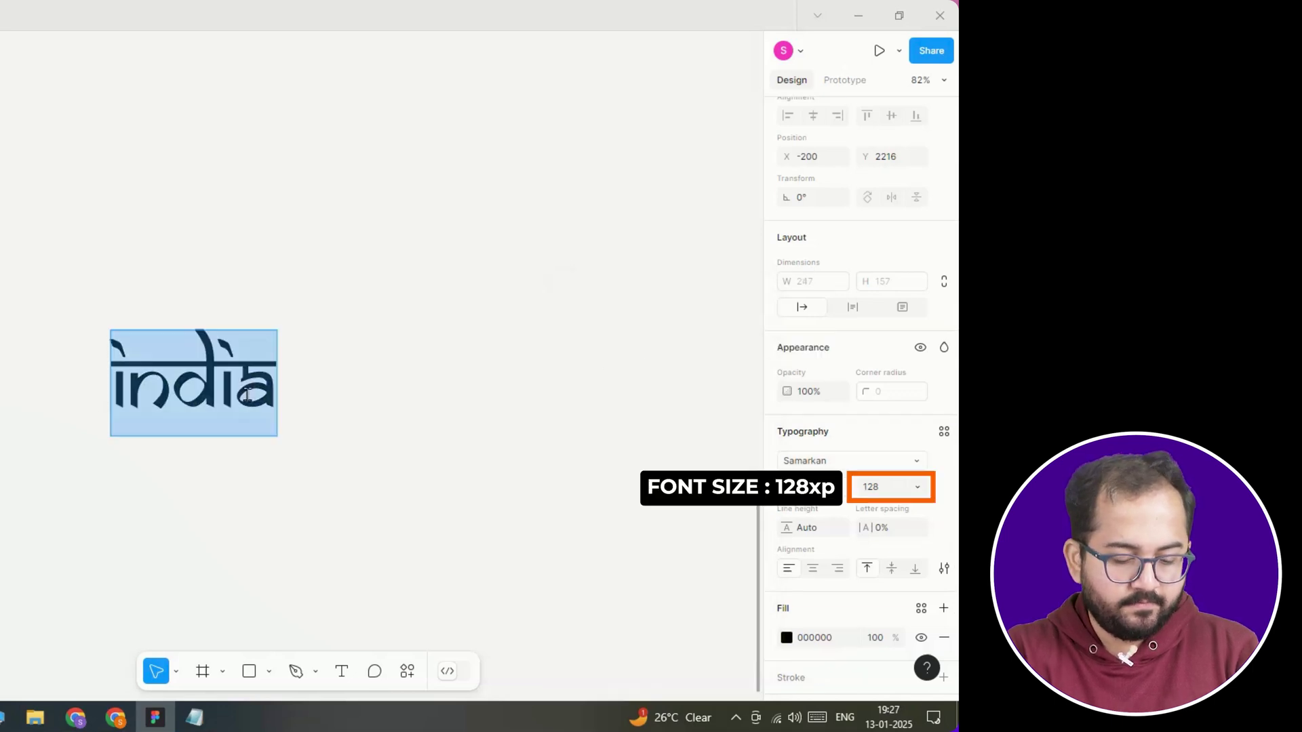
pyautogui.click(248, 395)
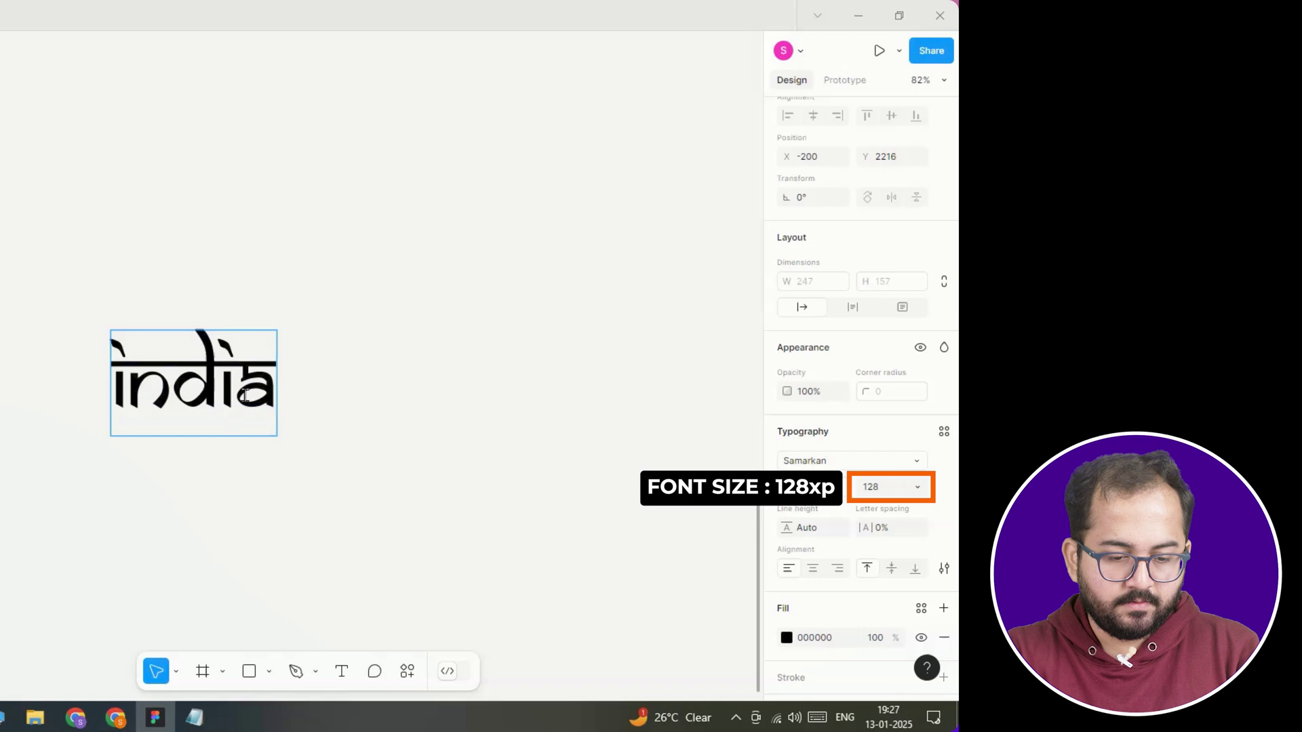
pyautogui.hotkey('ctrl', 'a')
pyautogui.click(774, 634)
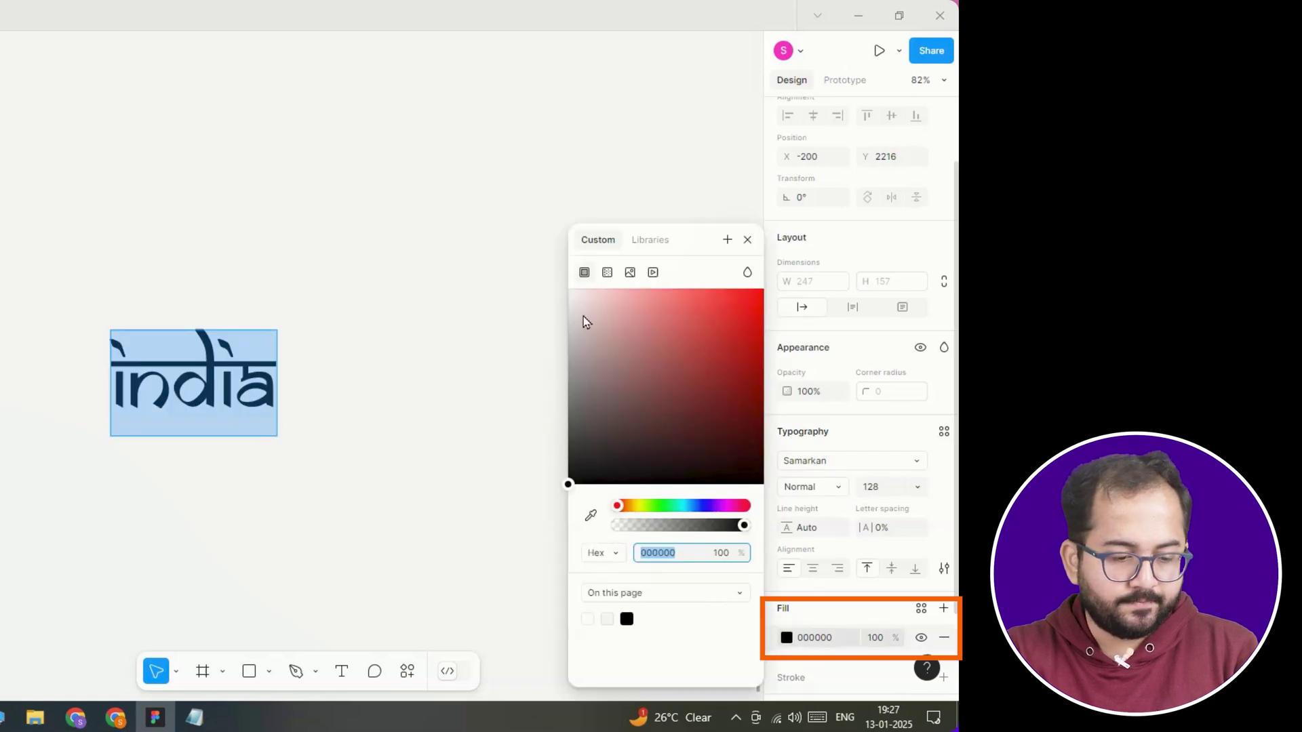
pyautogui.moveTo(586, 321); pyautogui.dragTo(563, 288)
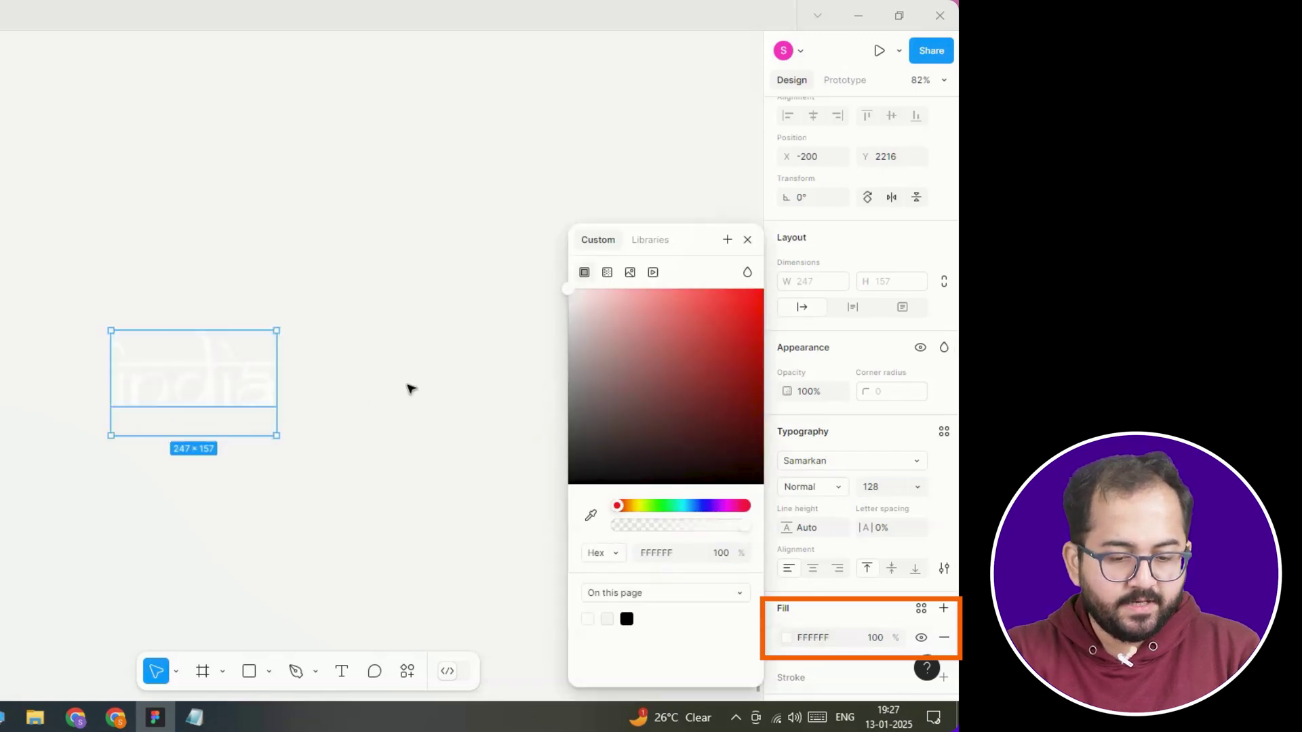
# Step: Try launching the SVG Export plugin from the India text's context menu
pyautogui.rightClick(241, 395)
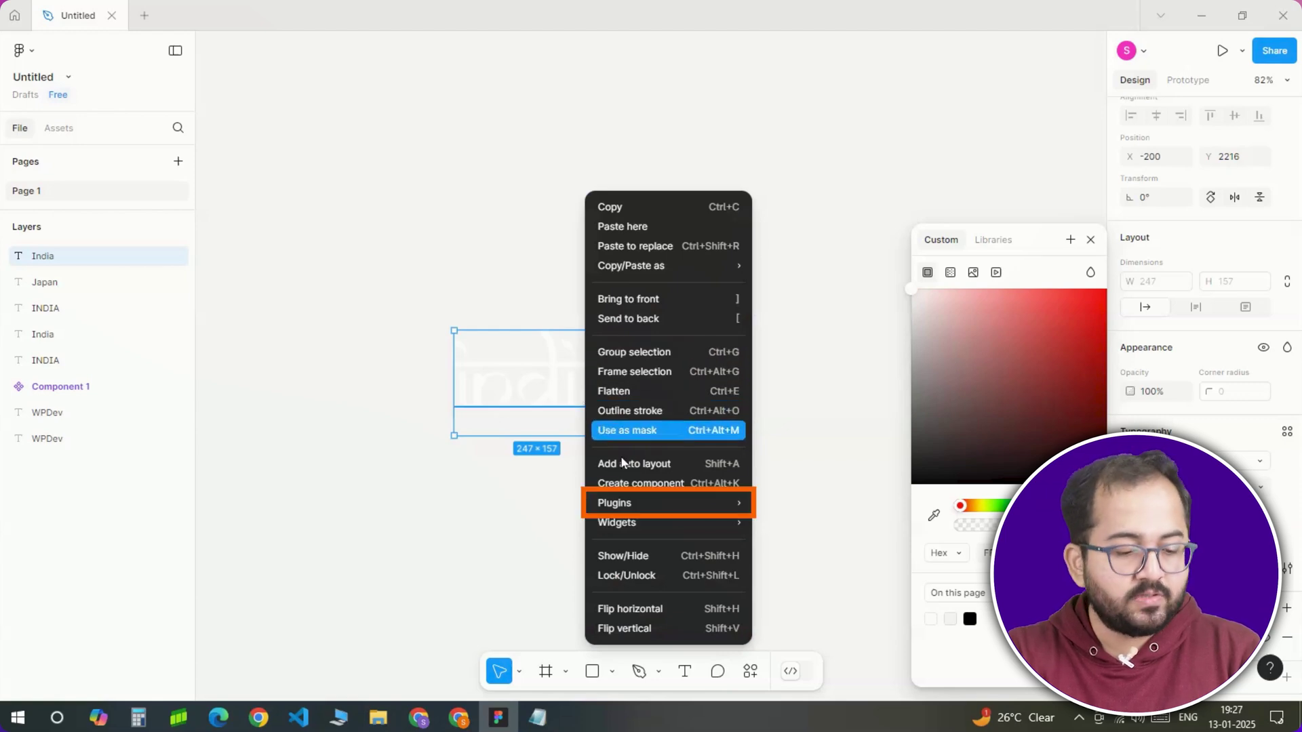
pyautogui.moveTo(629, 506)
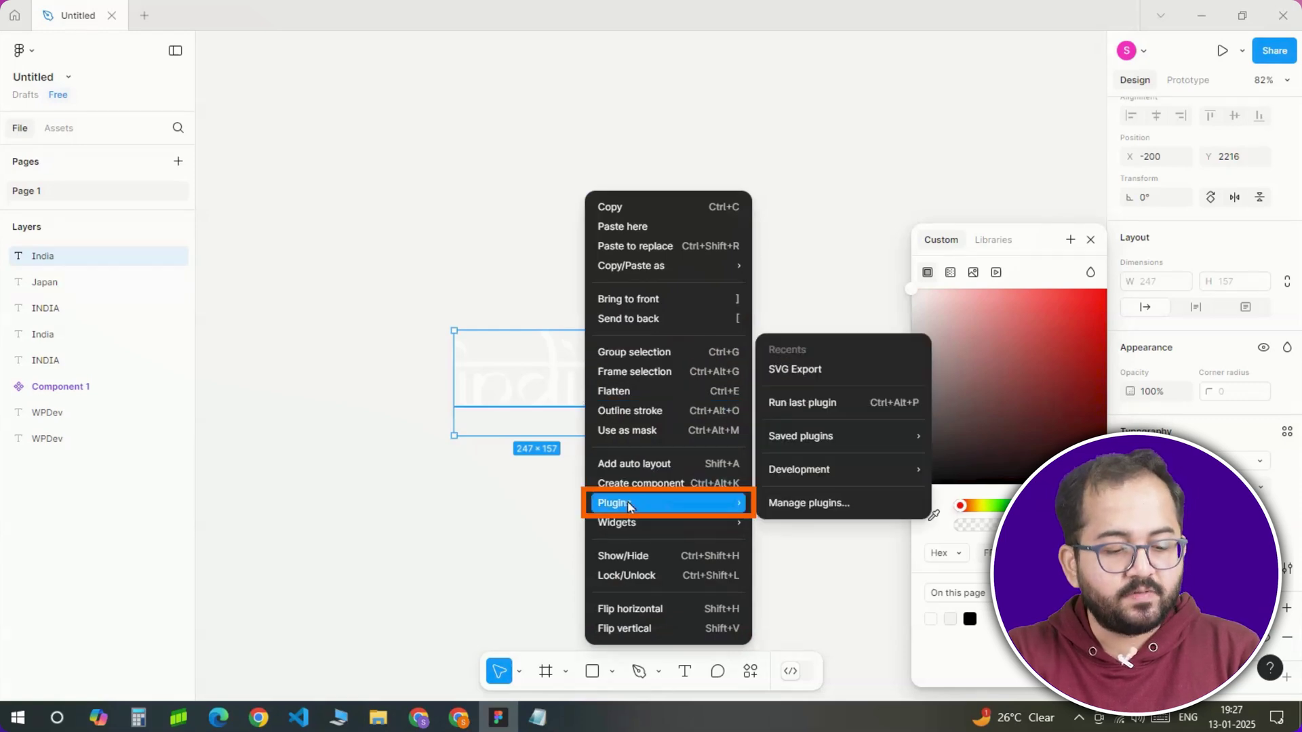
pyautogui.click(795, 369)
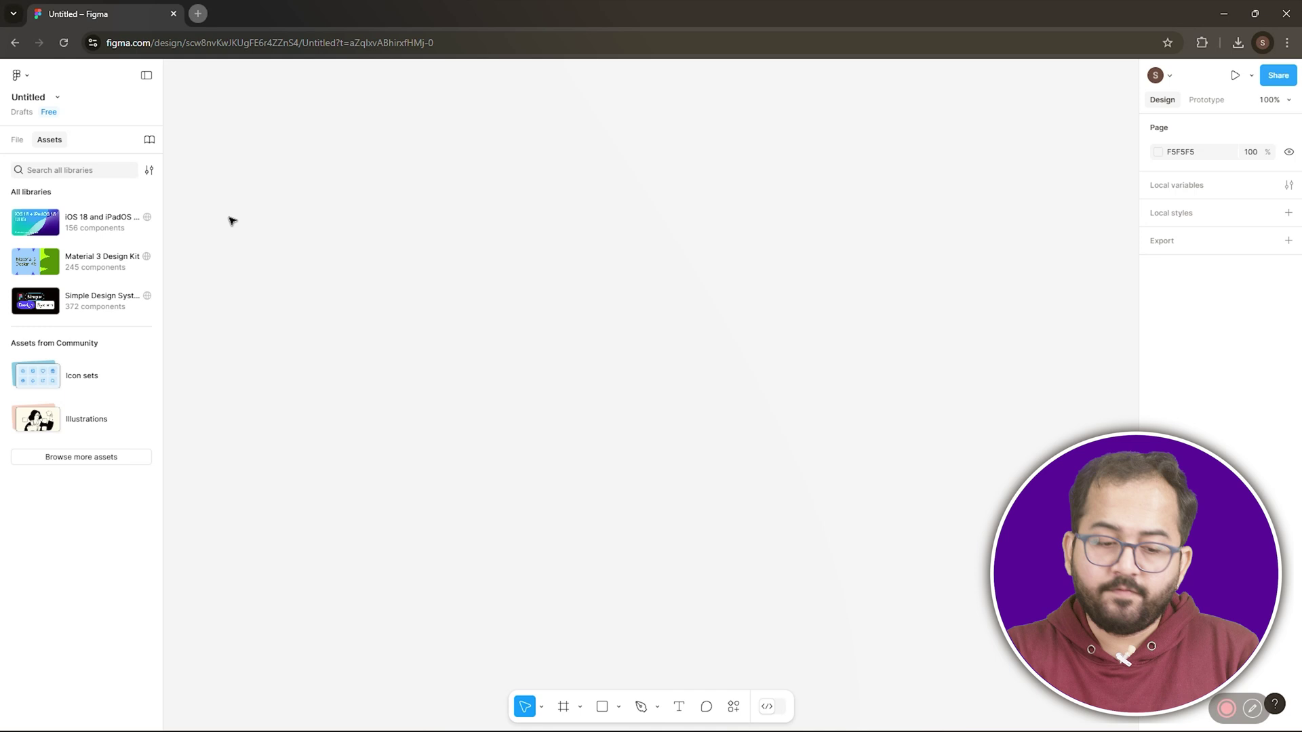
# Step: Find SVG Export via the plugin search, show the India layer's SVG, and copy it
pyautogui.click(19, 74)
pyautogui.moveTo(57, 285)
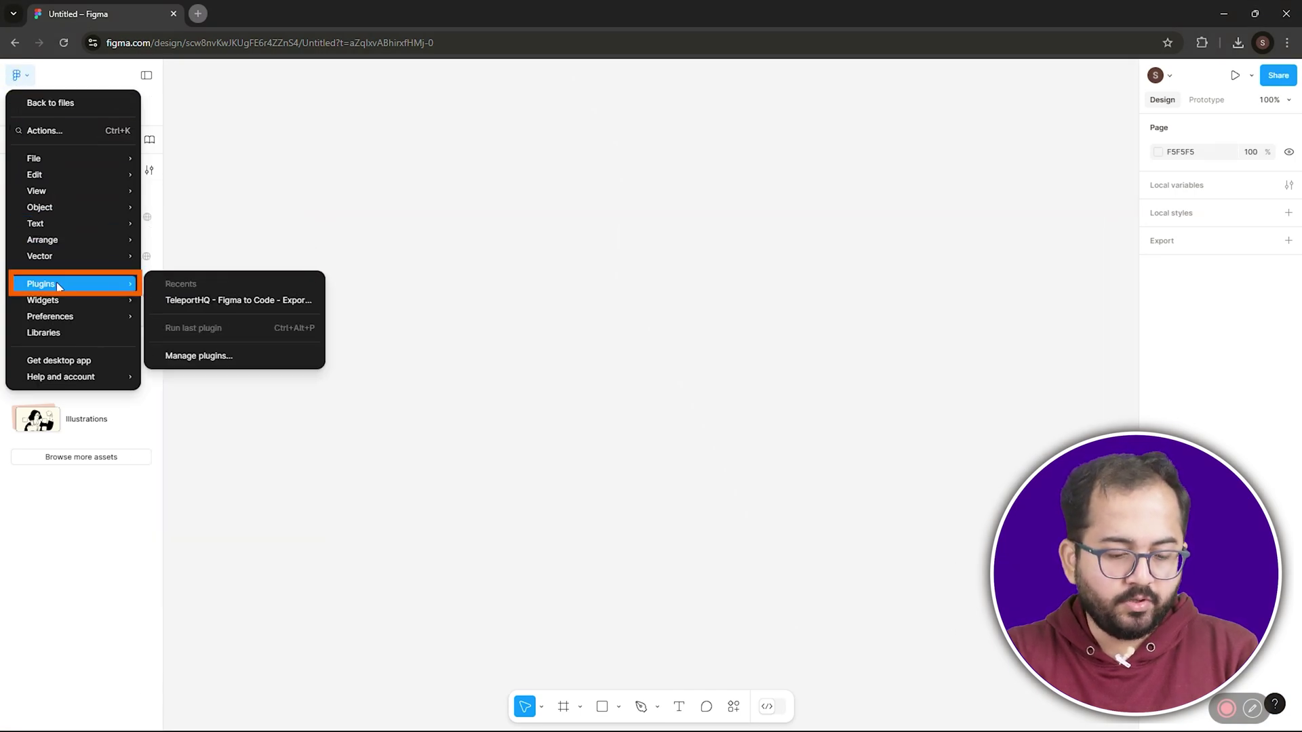
pyautogui.click(182, 355)
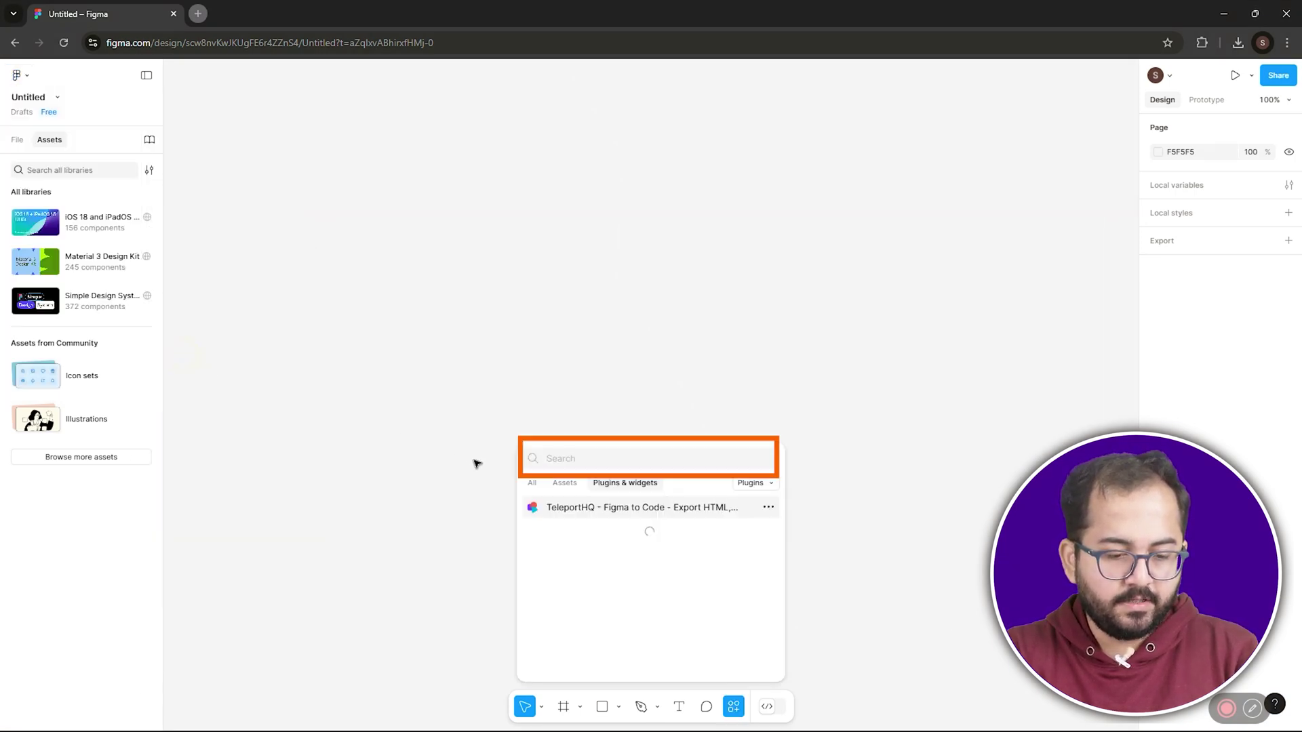
pyautogui.write('Svg export')
pyautogui.scroll(-1, 776, 553)
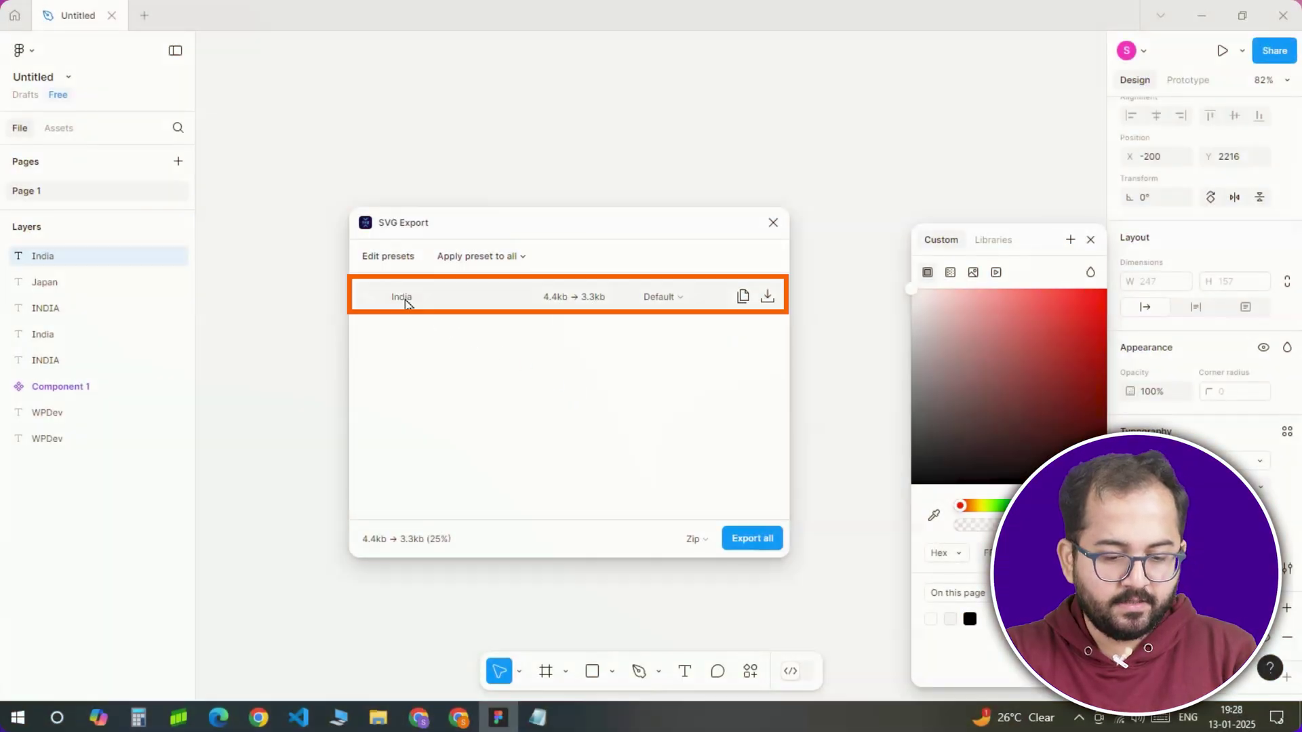
pyautogui.click(407, 303)
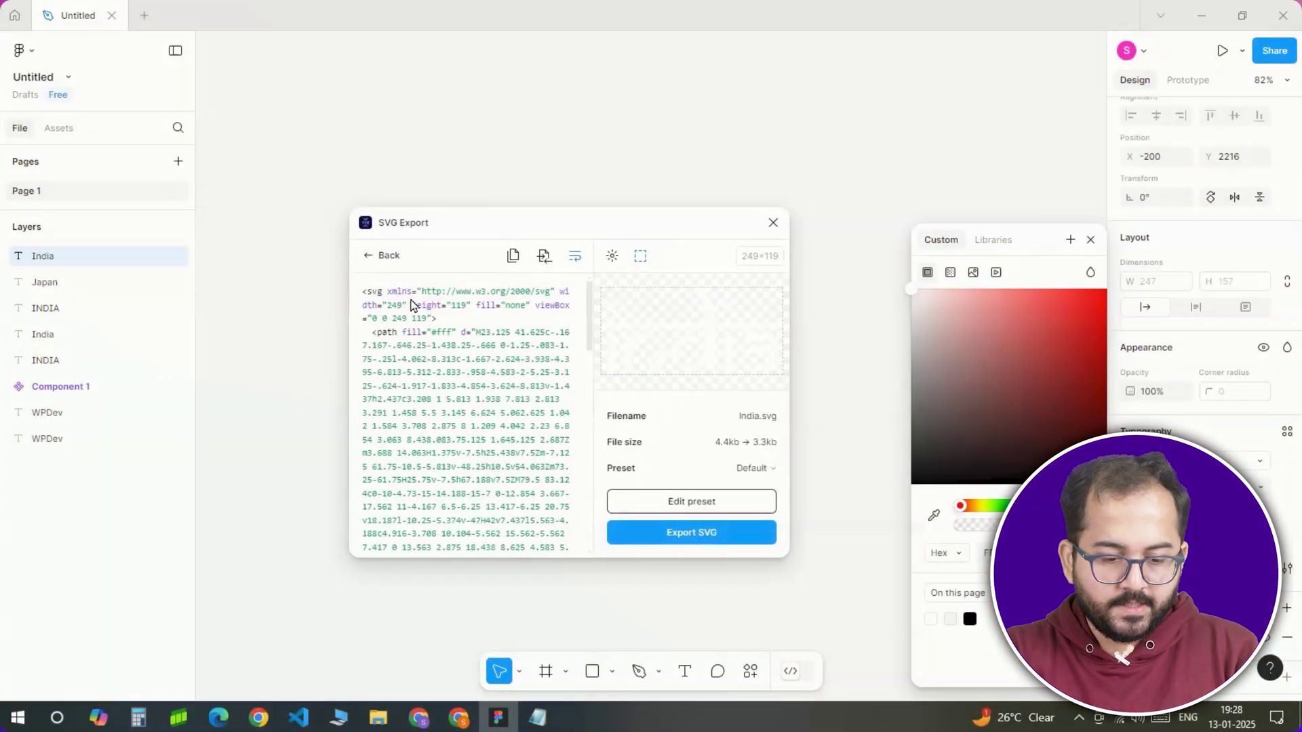
pyautogui.click(513, 260)
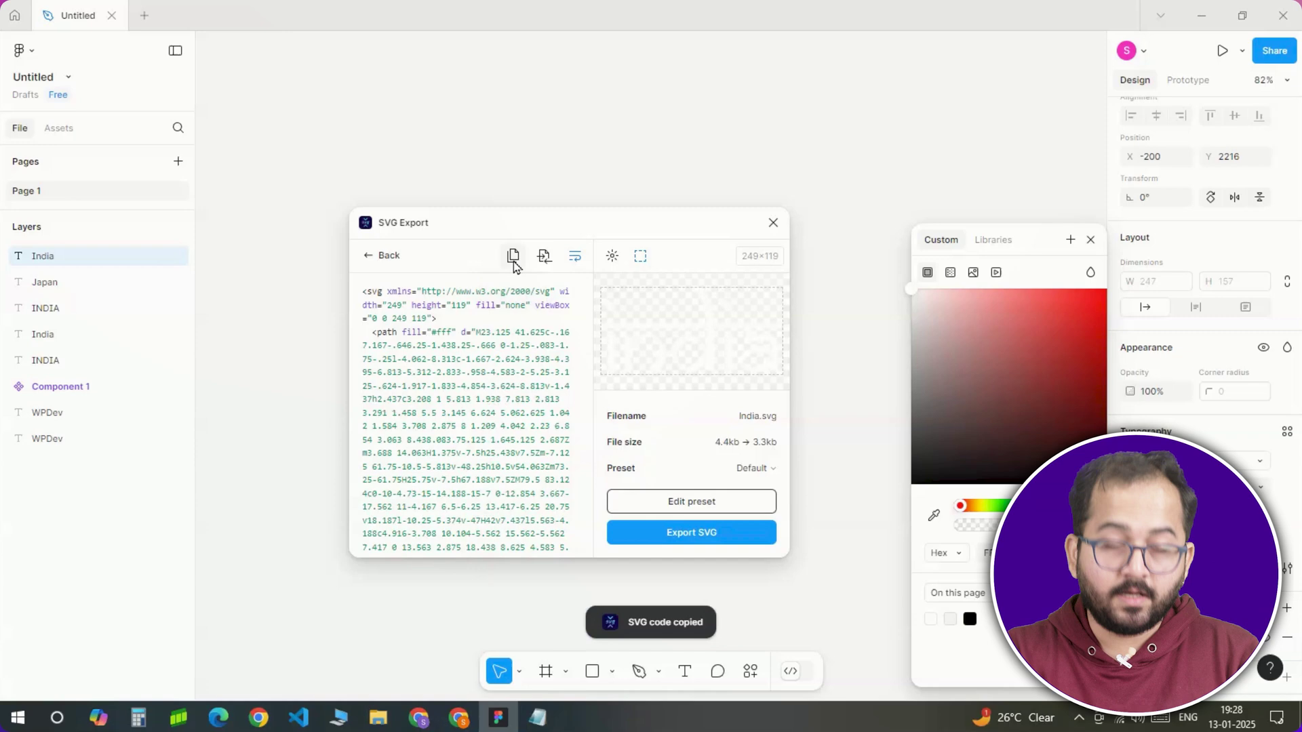
# Step: Paste the India SVG into the HTML widget and resize it from 249×119 to 700×250
pyautogui.click(459, 718)
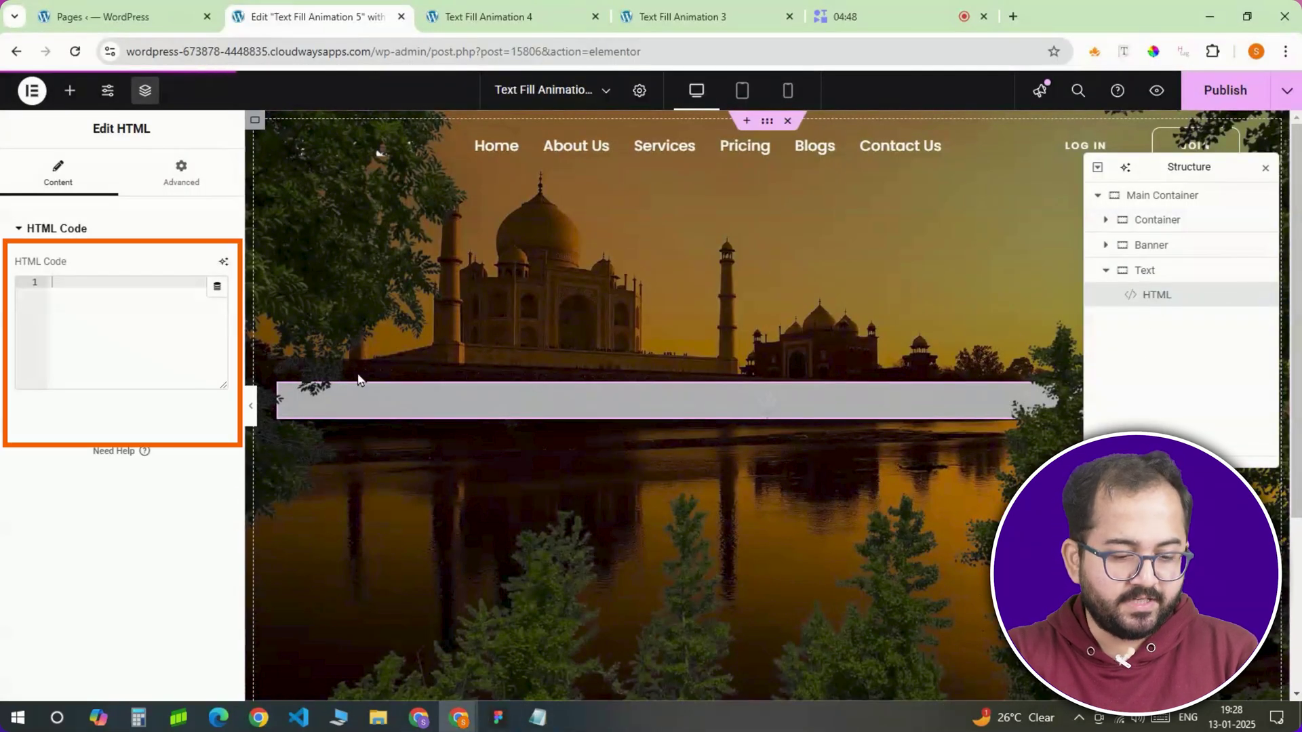
pyautogui.click(116, 360)
pyautogui.hotkey('ctrl', 'v')
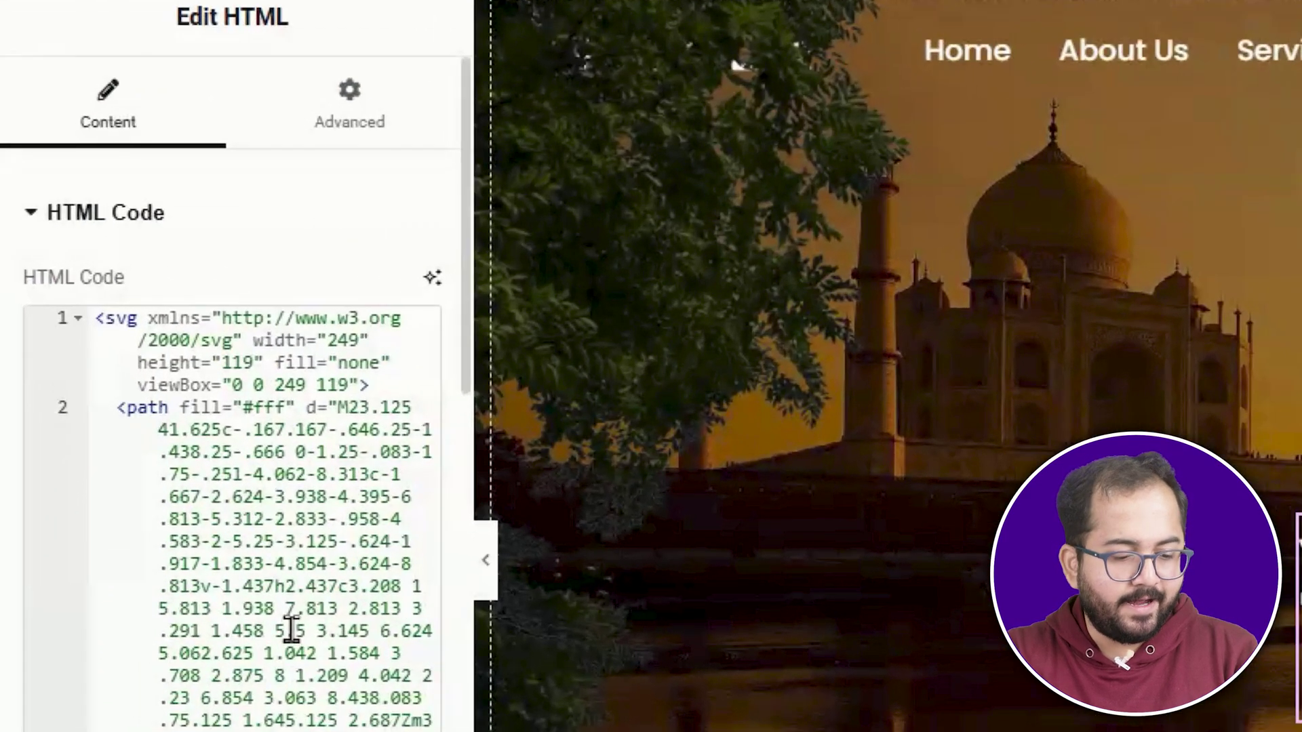
pyautogui.doubleClick(344, 341)
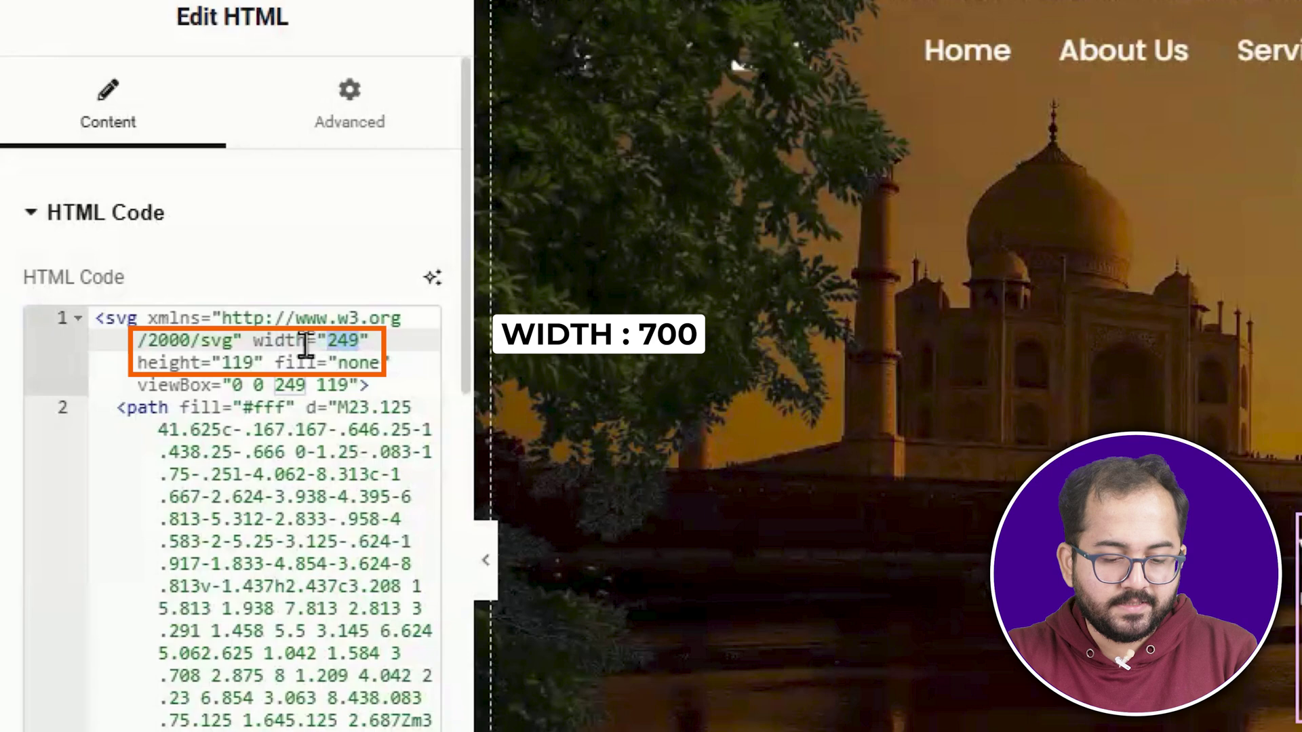
pyautogui.write('700')
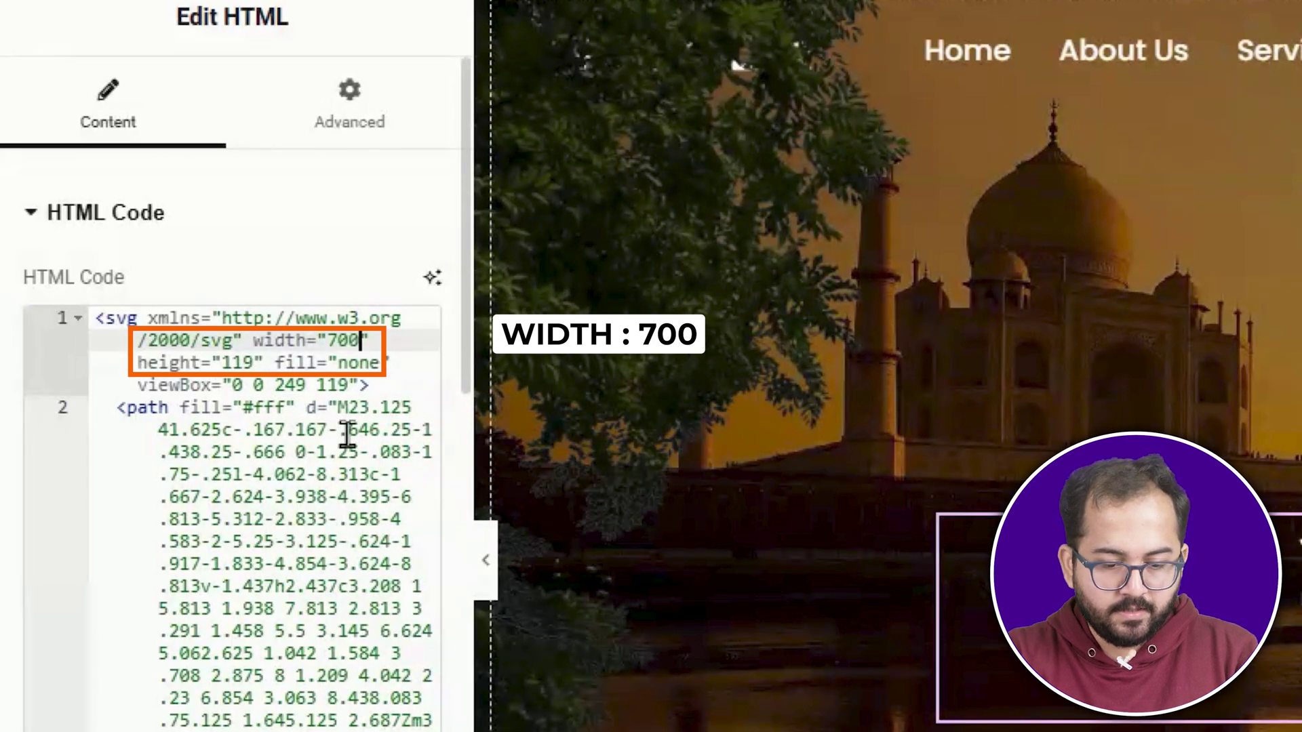
pyautogui.doubleClick(234, 363)
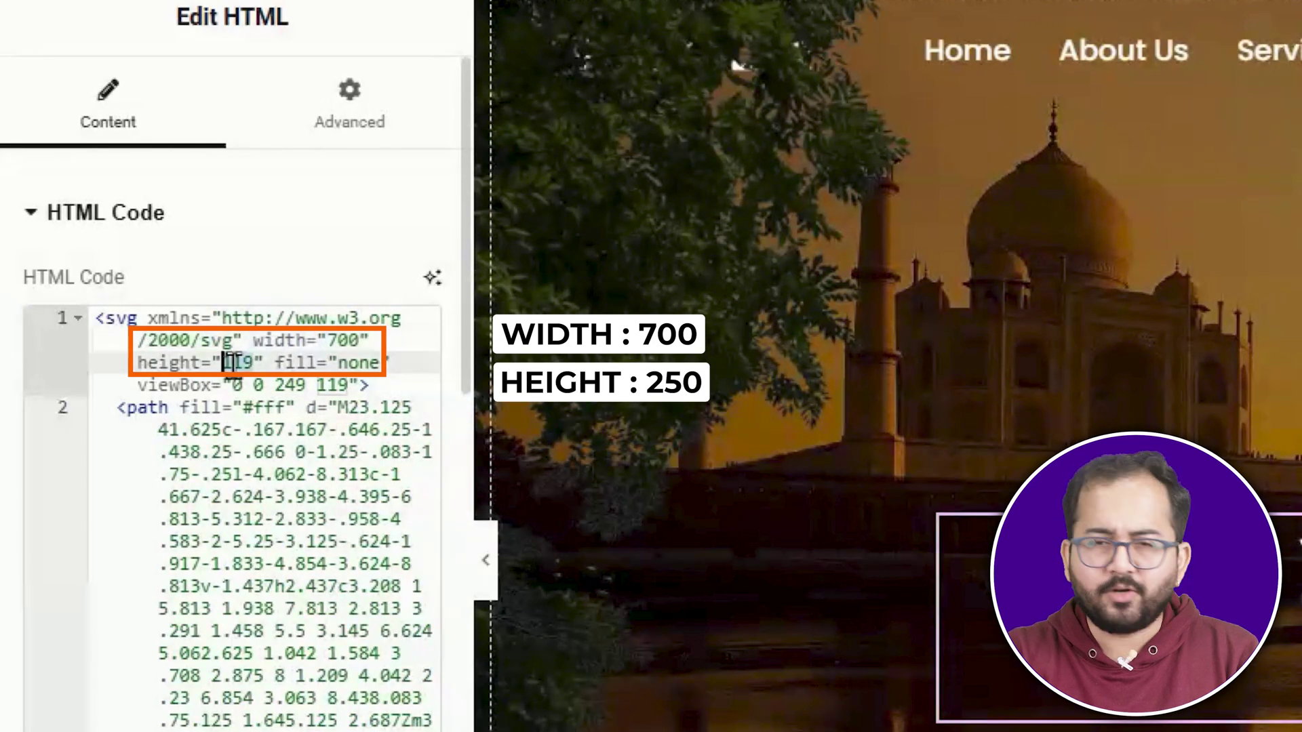
pyautogui.write('250')
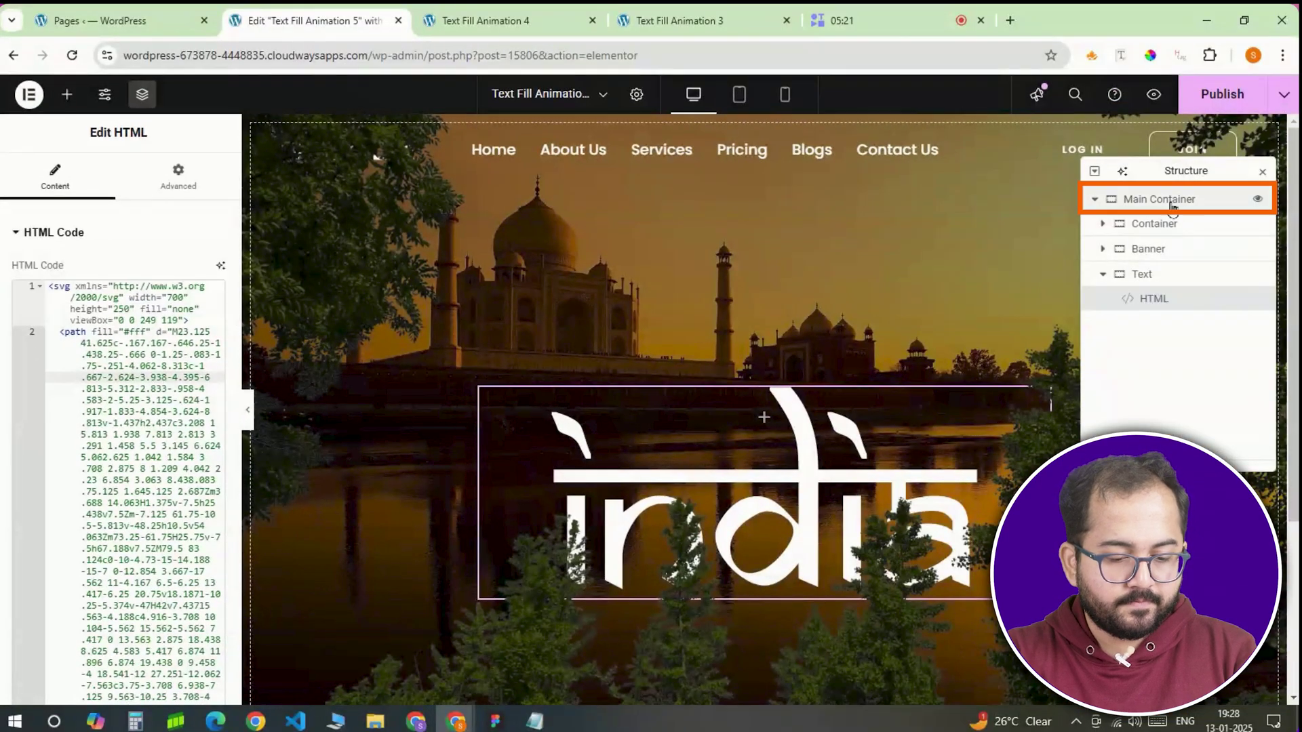
# Step: Add the SVG stroke-and-fill and bgZoom animation CSS to Main Container's Custom CSS, then publish
pyautogui.click(1173, 205)
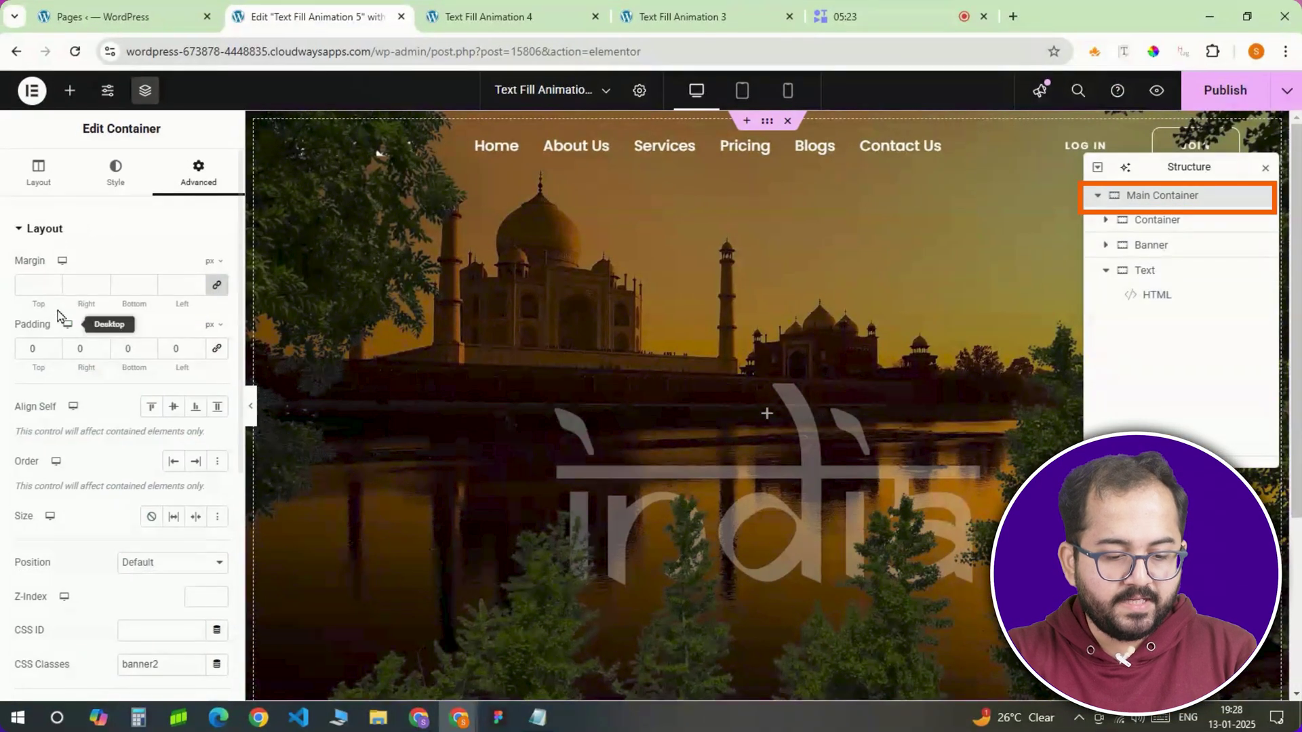
pyautogui.scroll(-5, 135, 461)
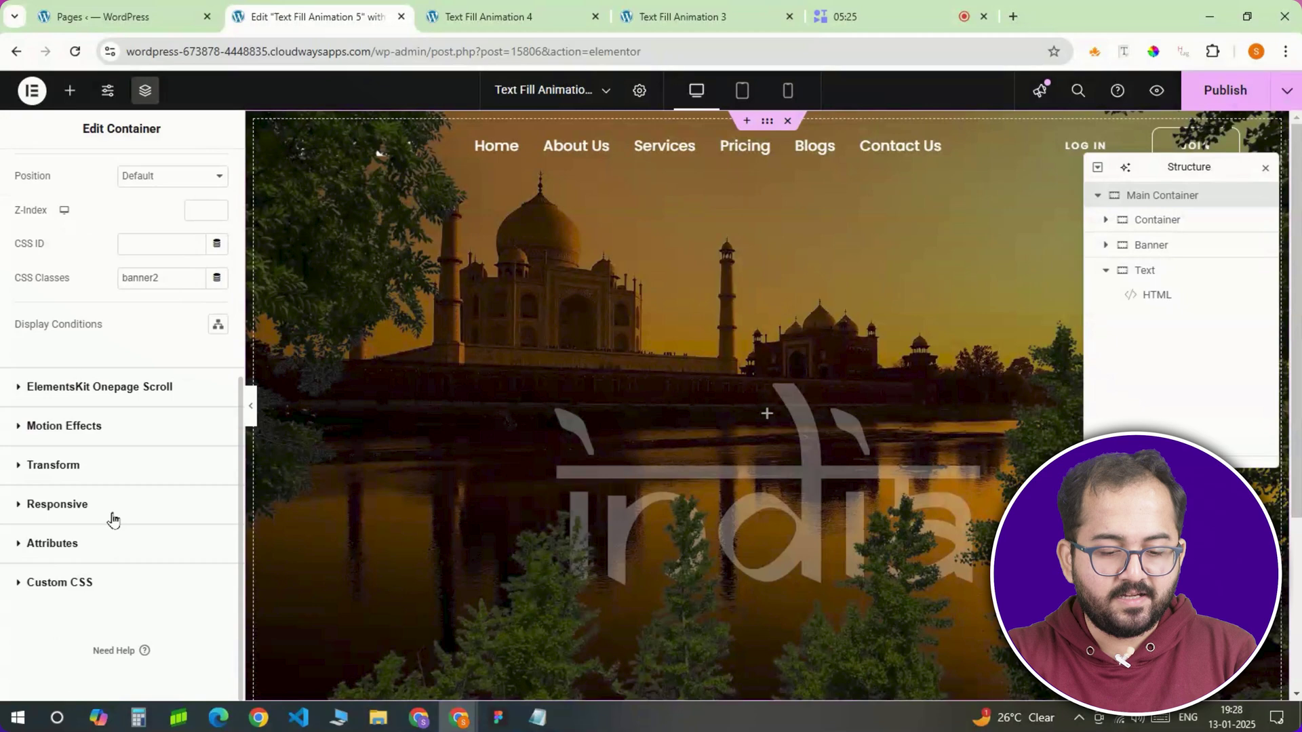
pyautogui.click(43, 584)
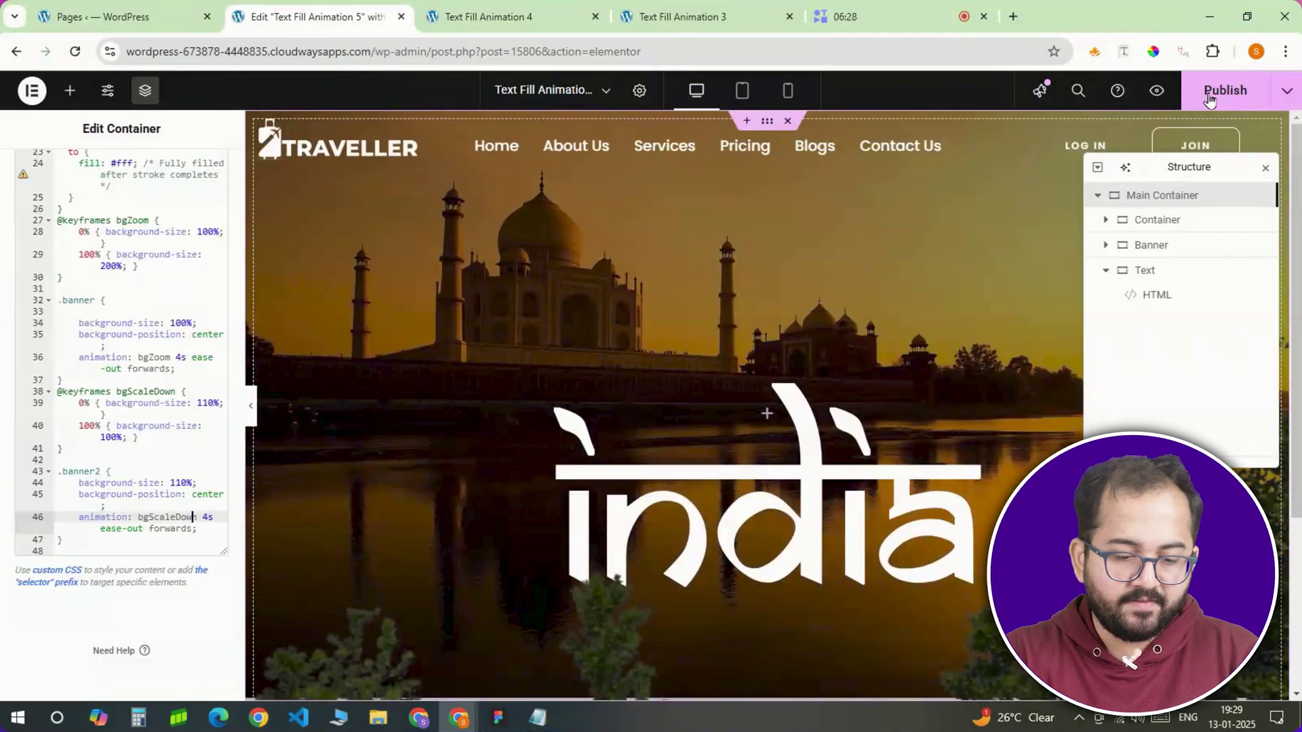
pyautogui.click(1199, 102)
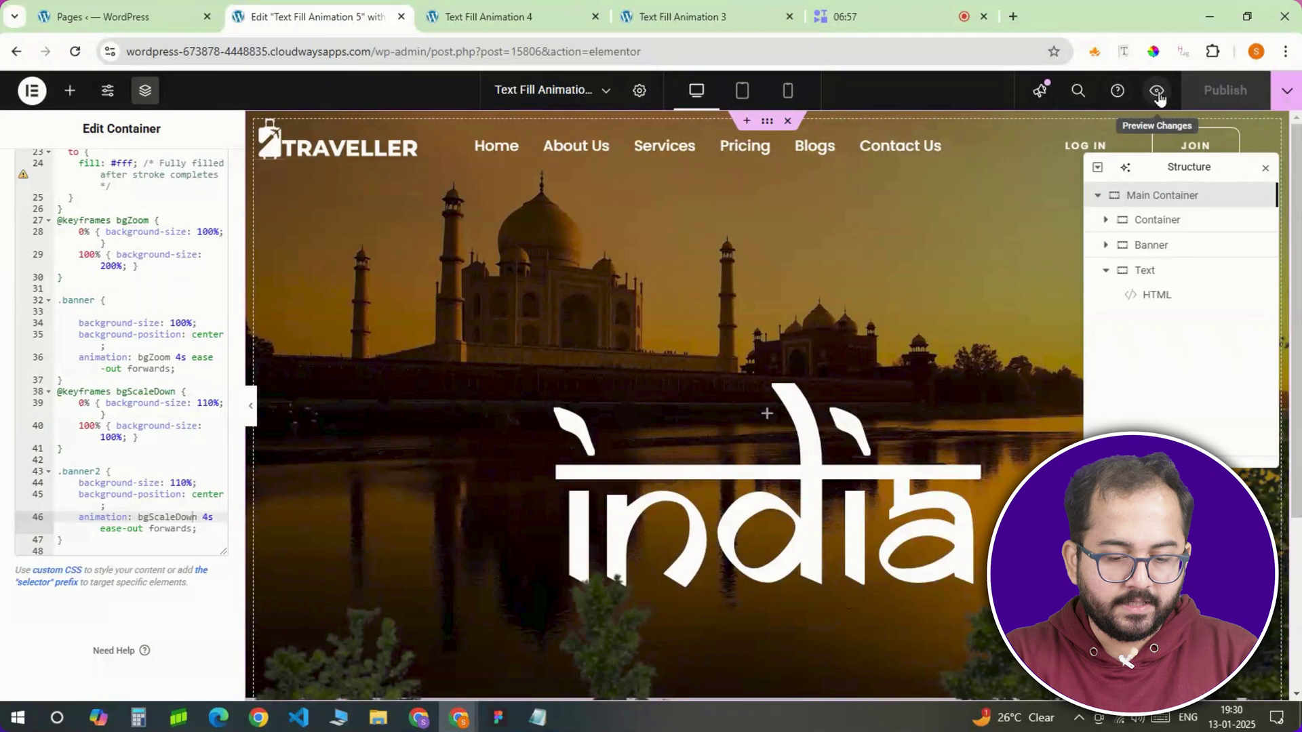
pyautogui.click(1157, 90)
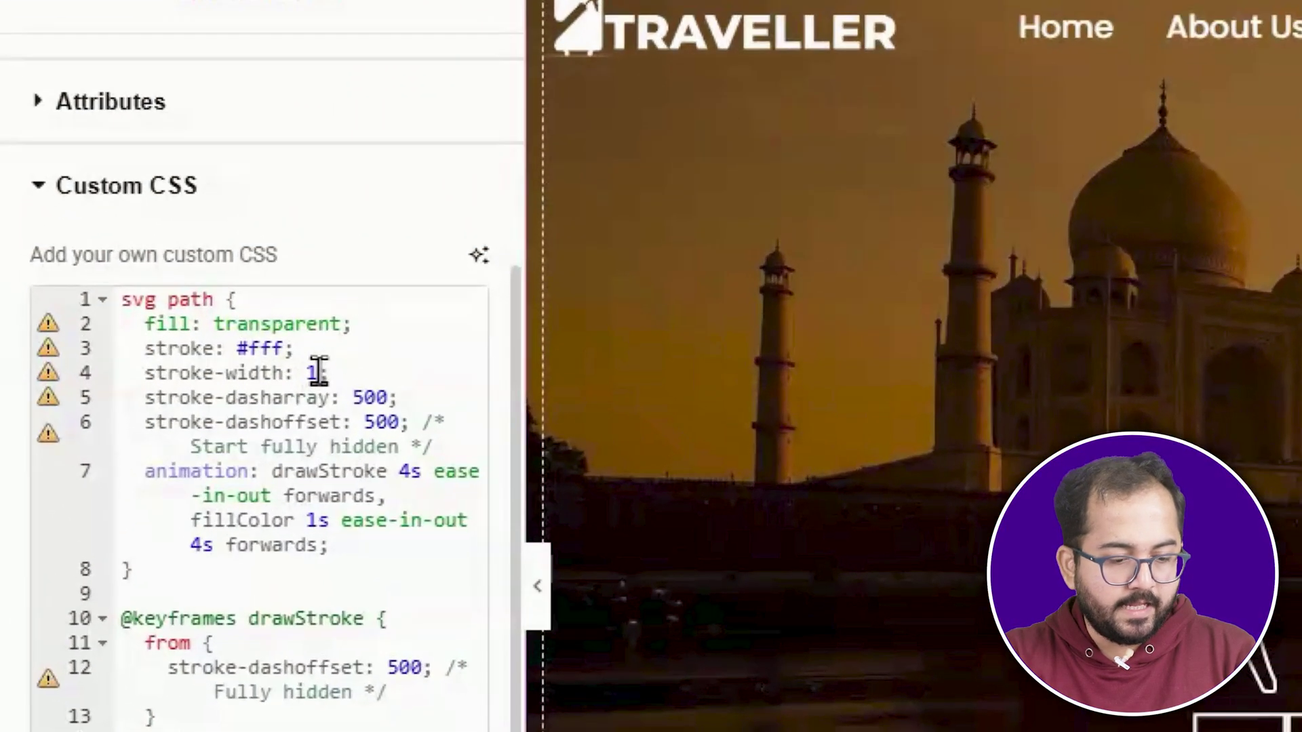
pyautogui.doubleClick(148, 306)
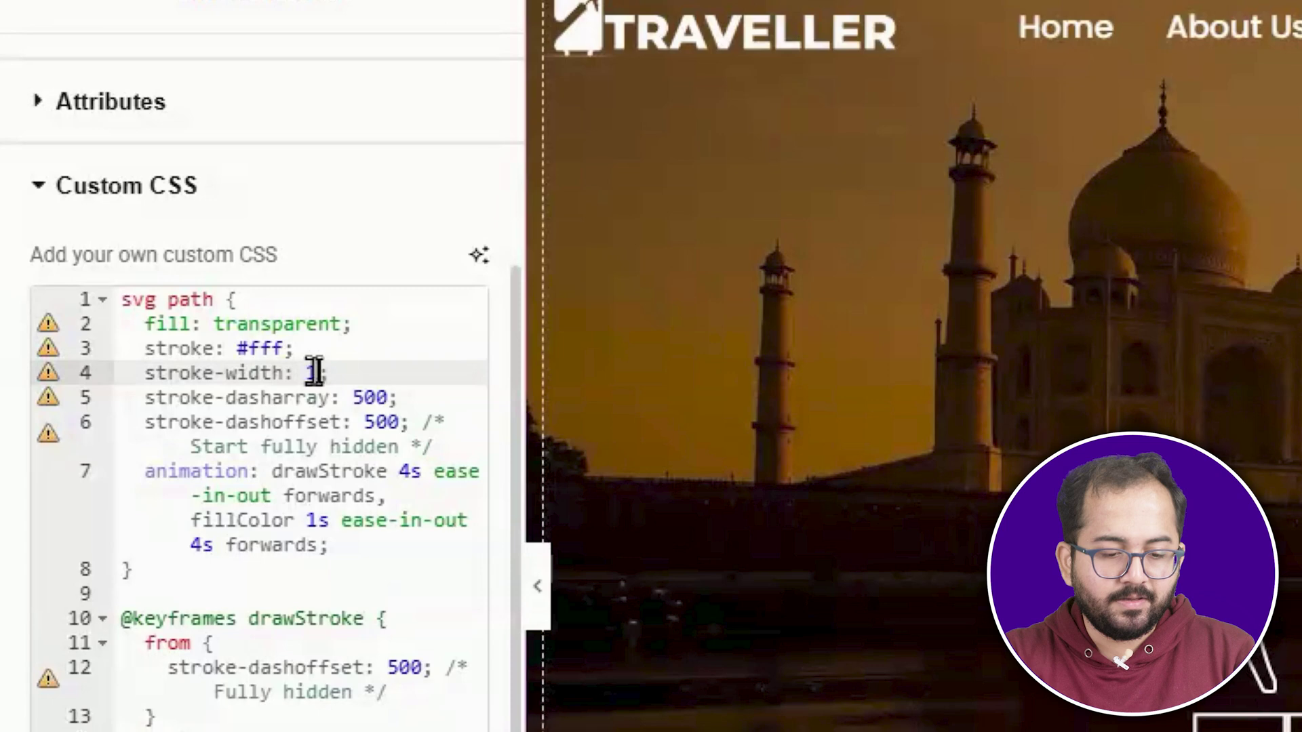
pyautogui.click(378, 426)
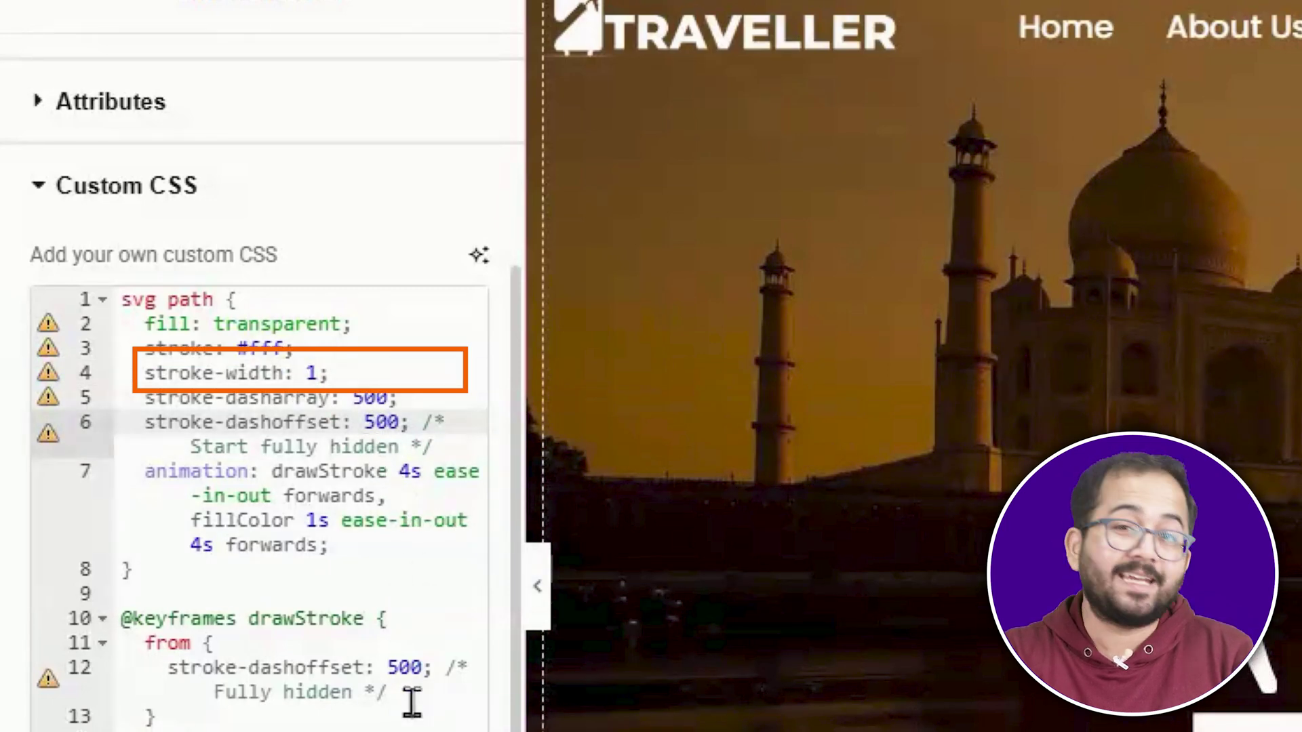
pyautogui.click(412, 474)
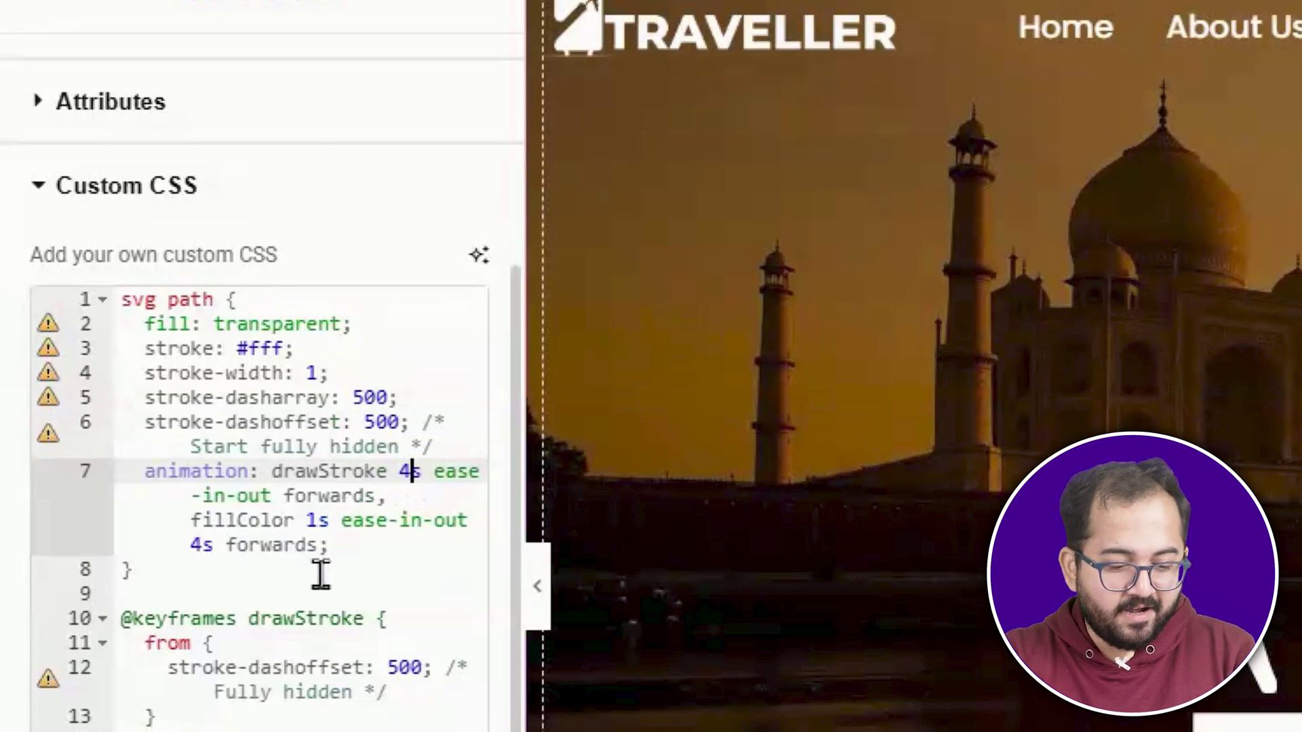
pyautogui.scroll(-10, 339, 597)
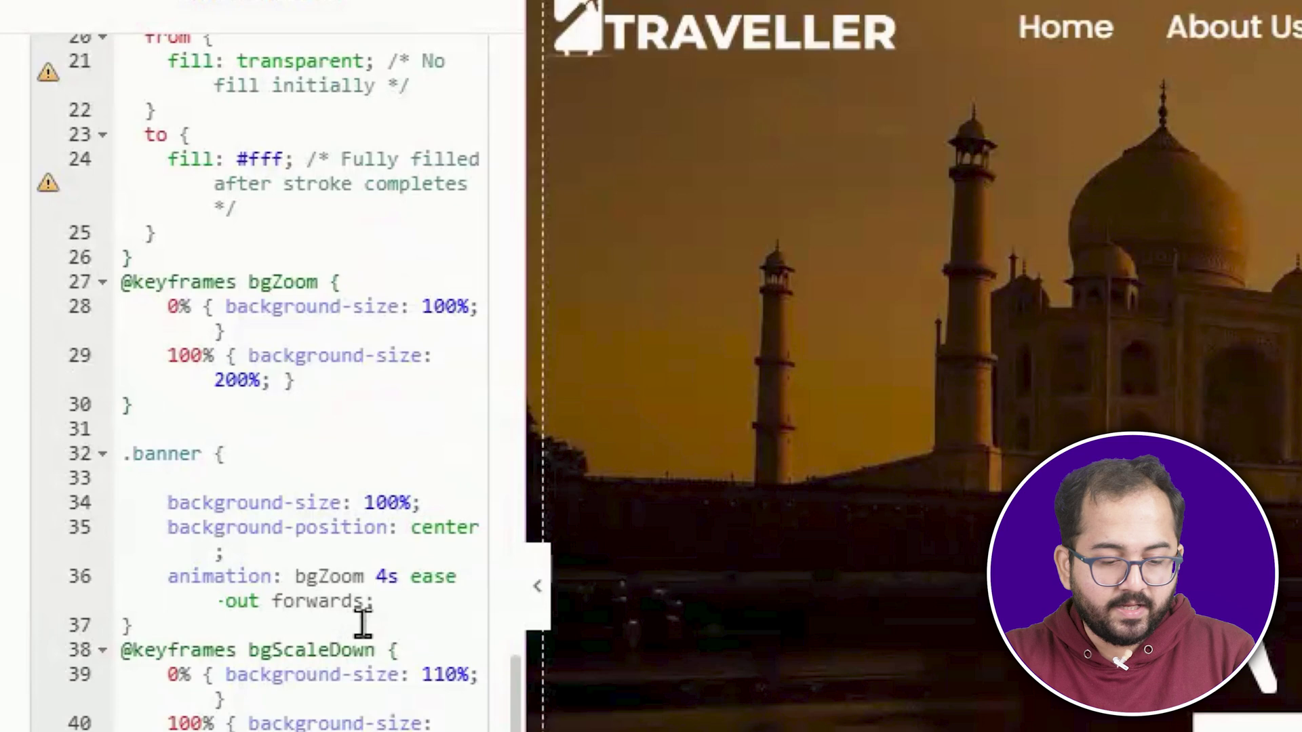
pyautogui.doubleClick(314, 281)
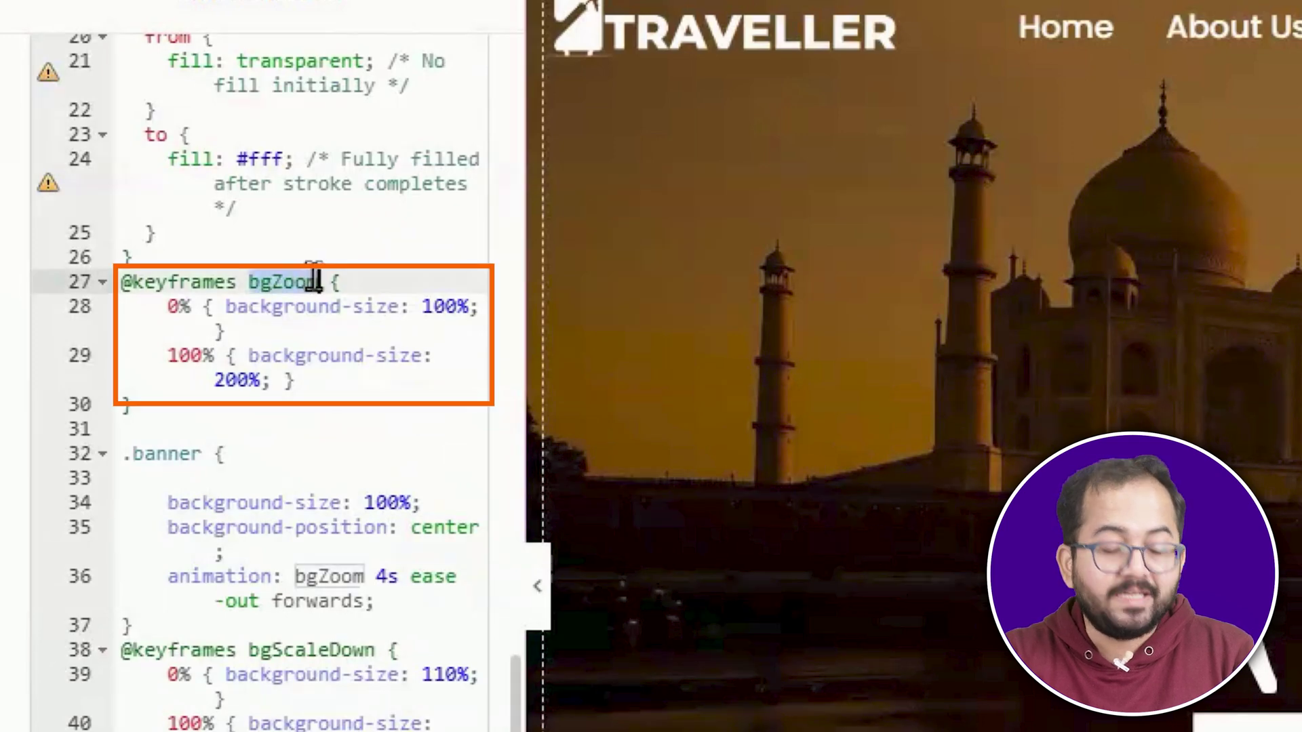